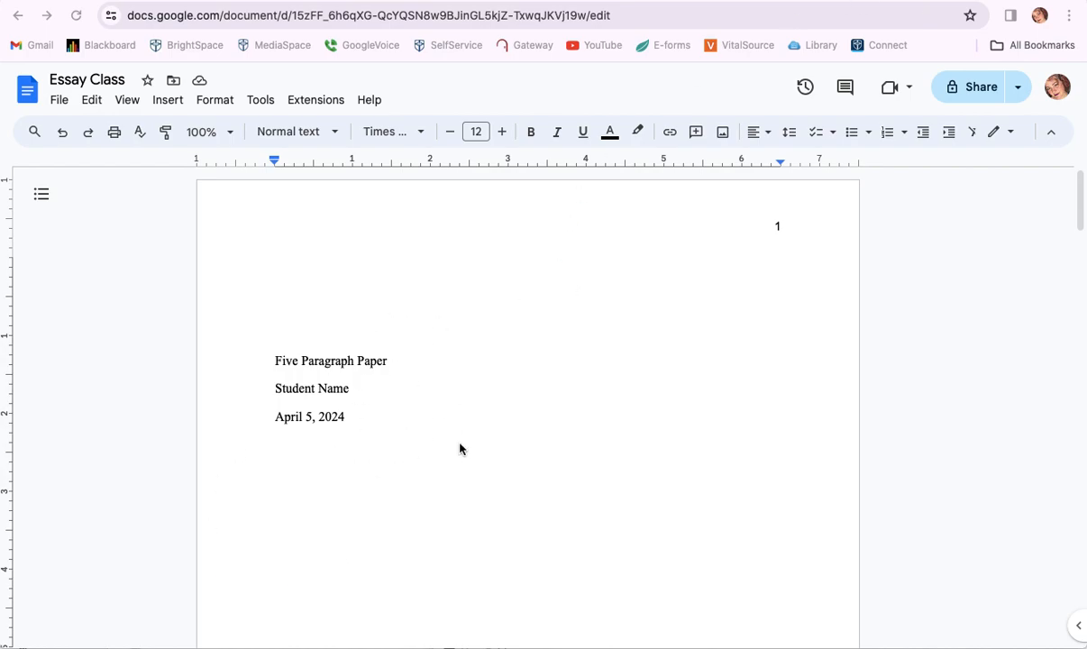
# - Scroll through the essay and select all of its text
pyautogui.scroll(-10, 459, 448)
pyautogui.scroll(-5, 457, 452)
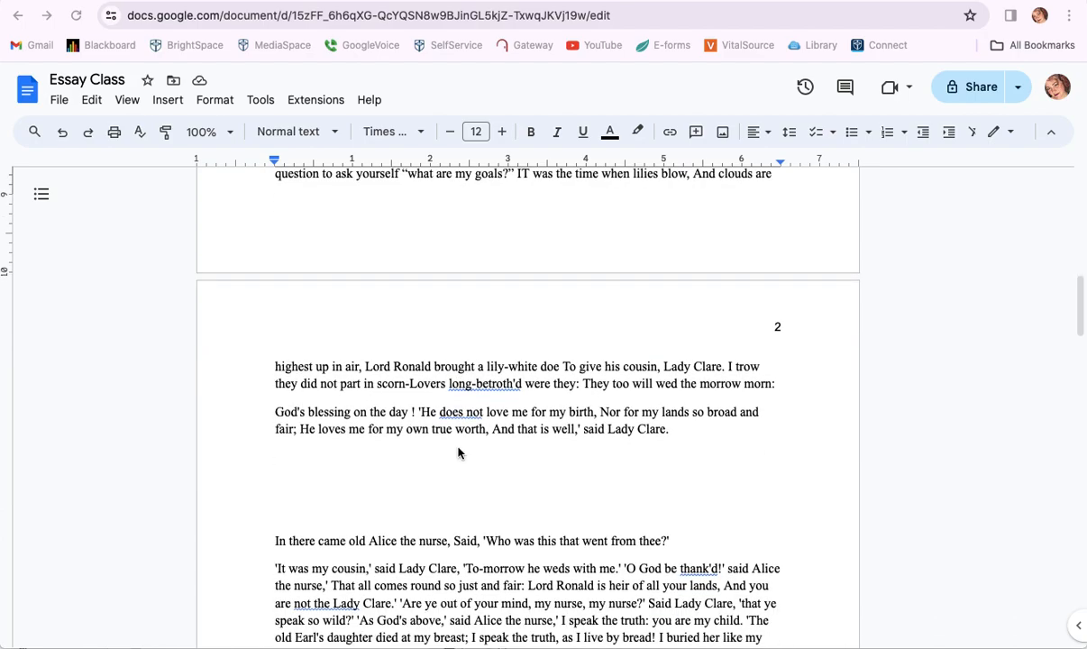
pyautogui.scroll(5, 458, 451)
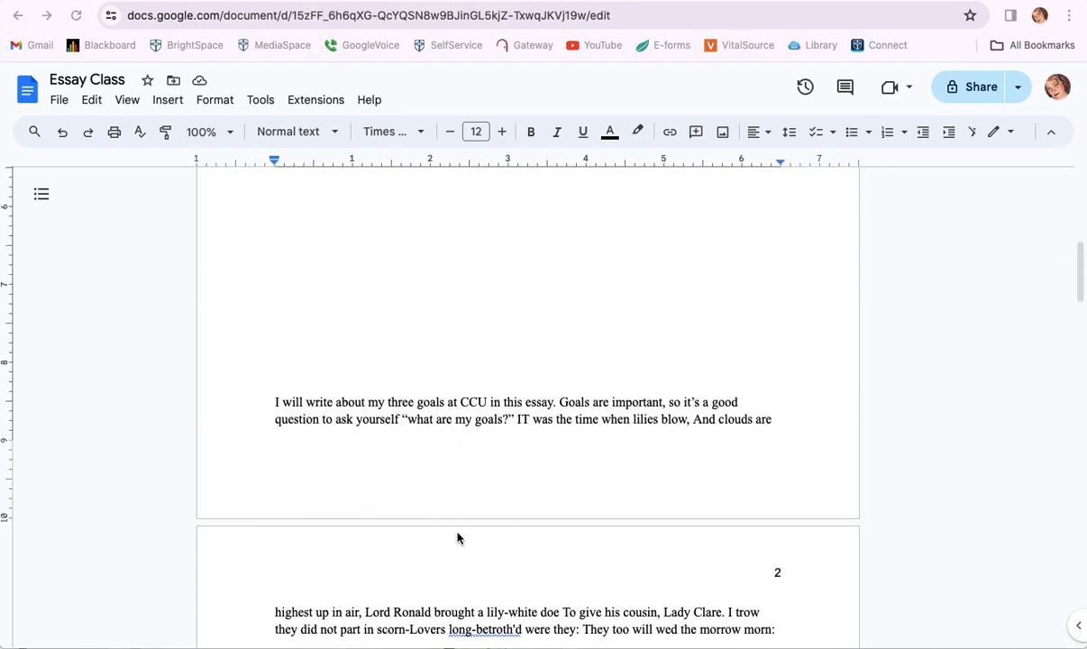
pyautogui.scroll(-5, 458, 538)
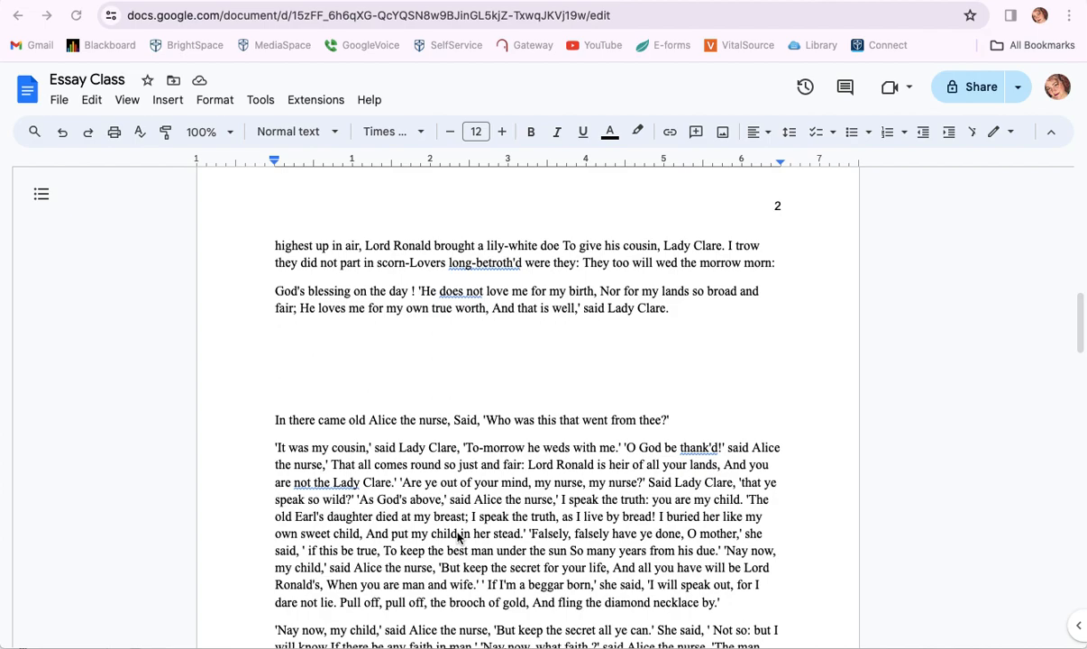
pyautogui.scroll(10, 403, 473)
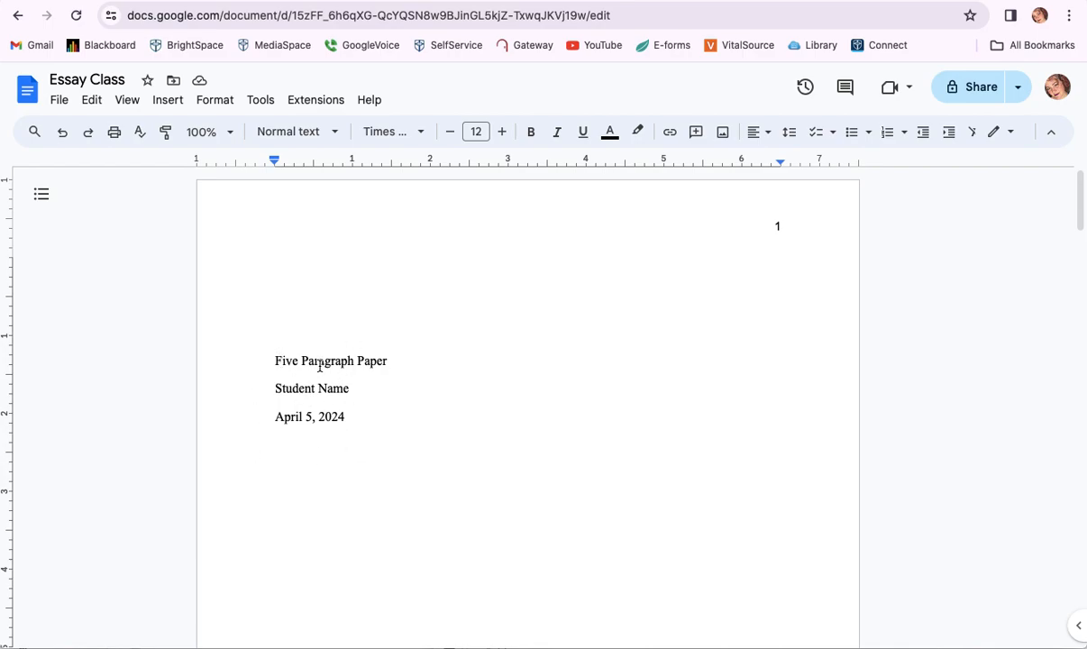
pyautogui.scroll(-2, 371, 369)
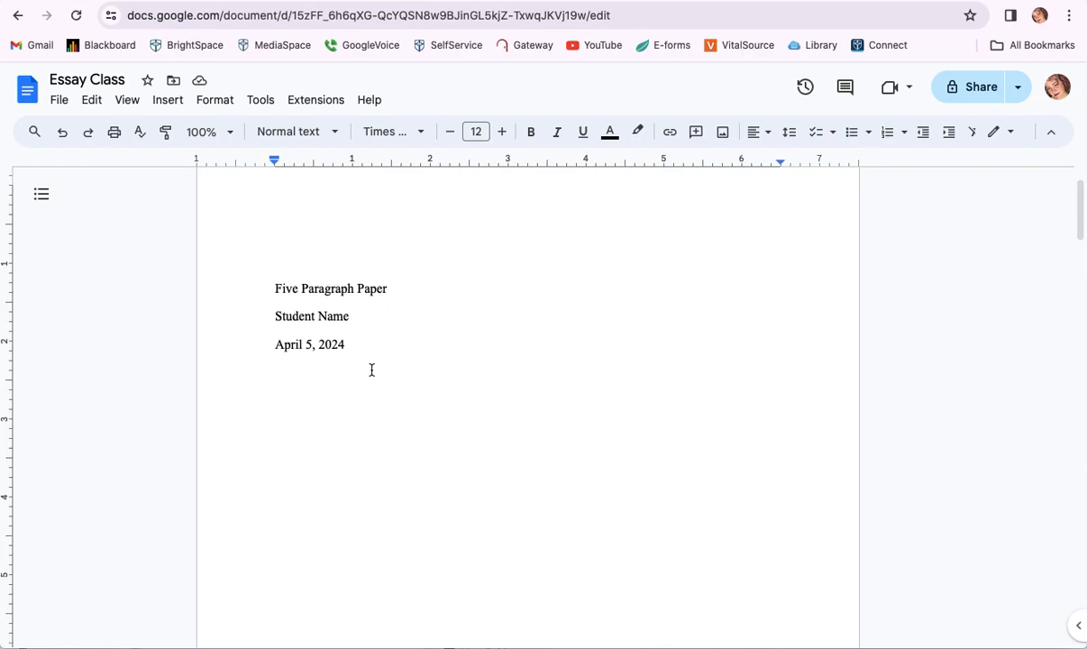
pyautogui.scroll(-2, 372, 369)
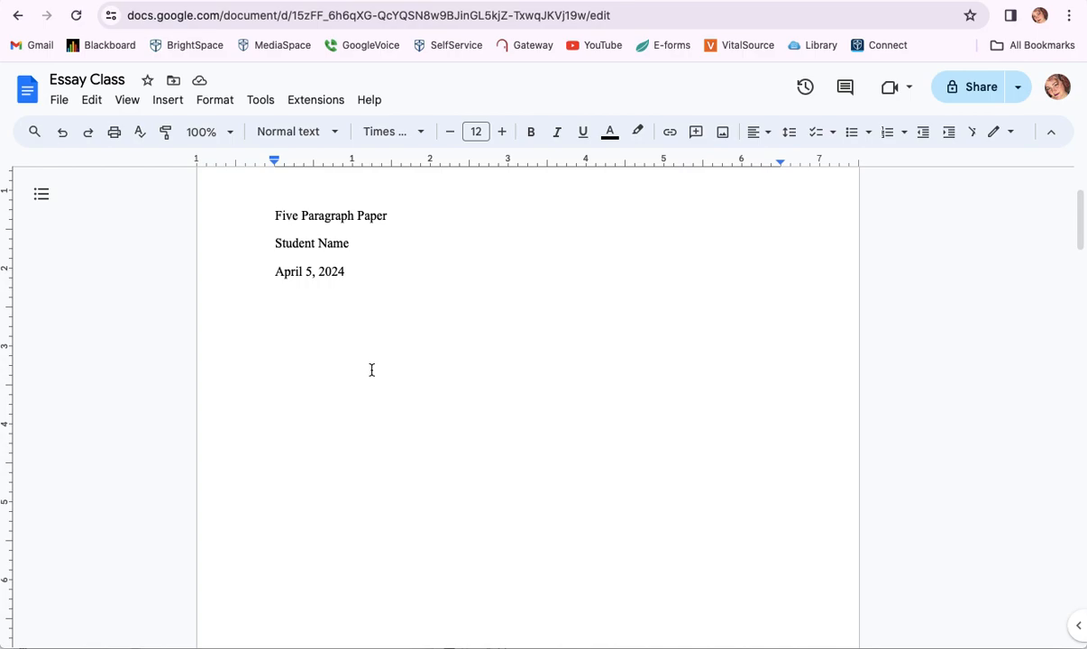
pyautogui.scroll(3, 372, 331)
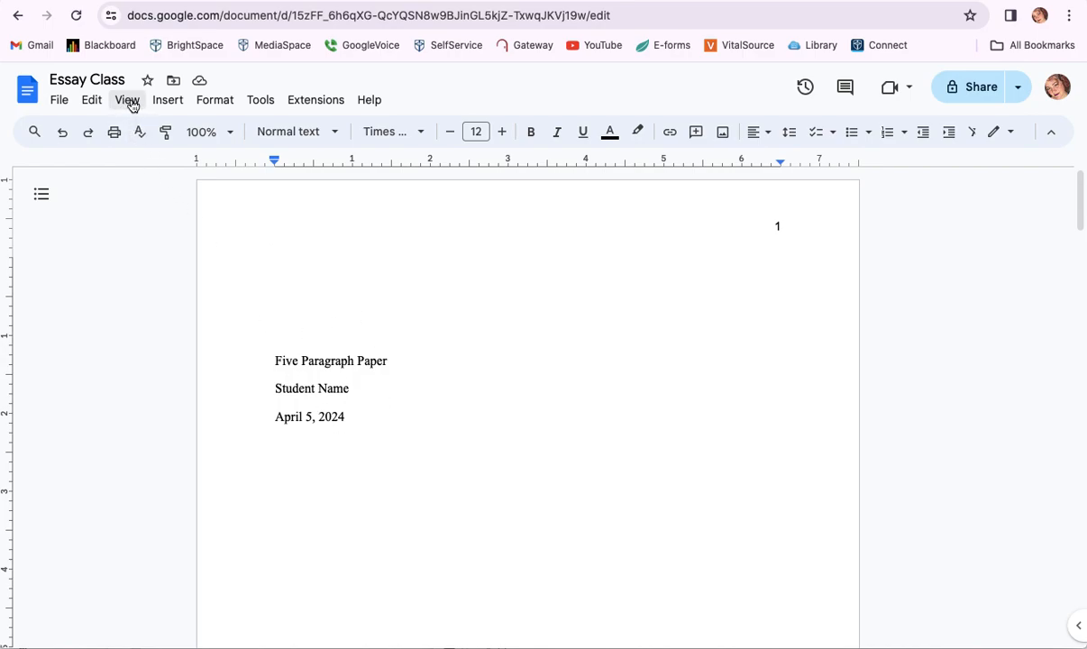
pyautogui.hotkey('ctrl', 'a')
pyautogui.scroll(-1, 429, 407)
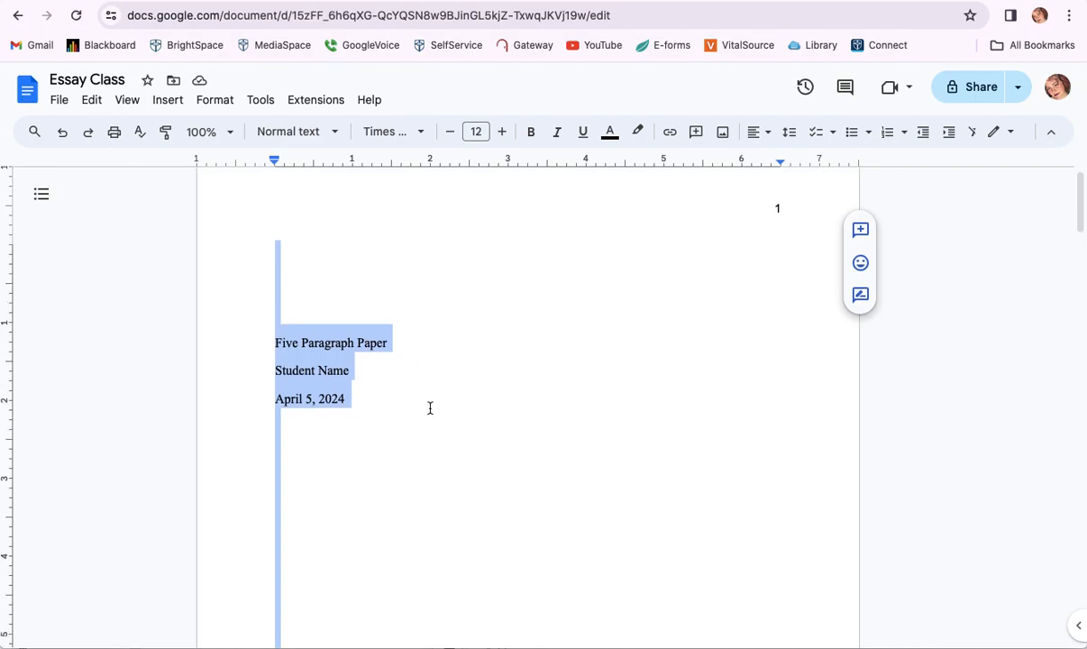
pyautogui.click(93, 101)
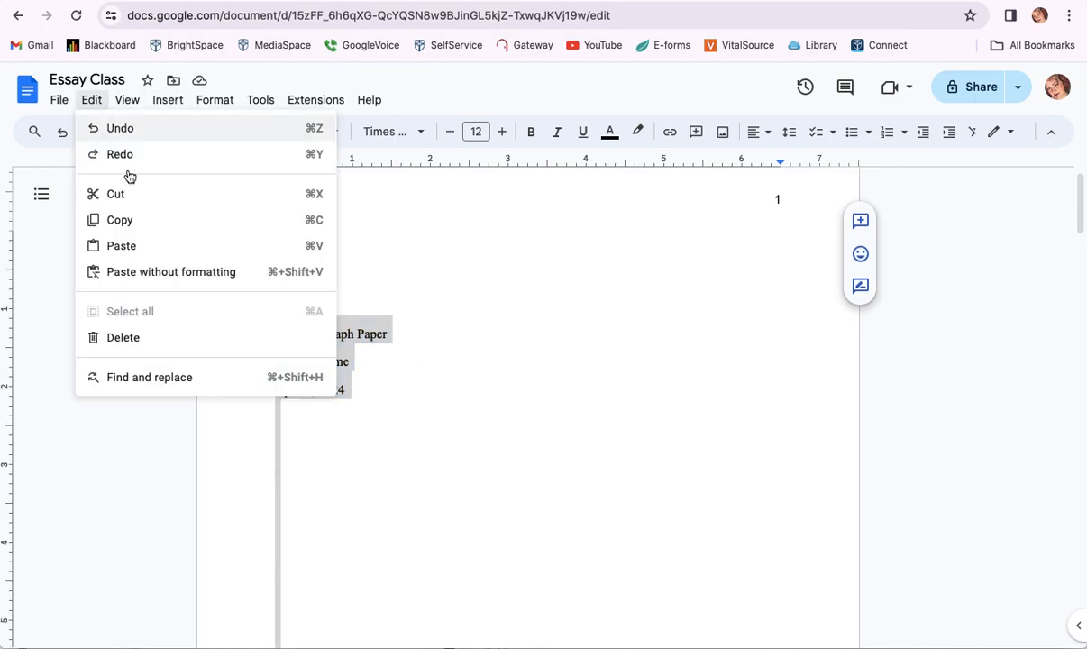
pyautogui.click(460, 326)
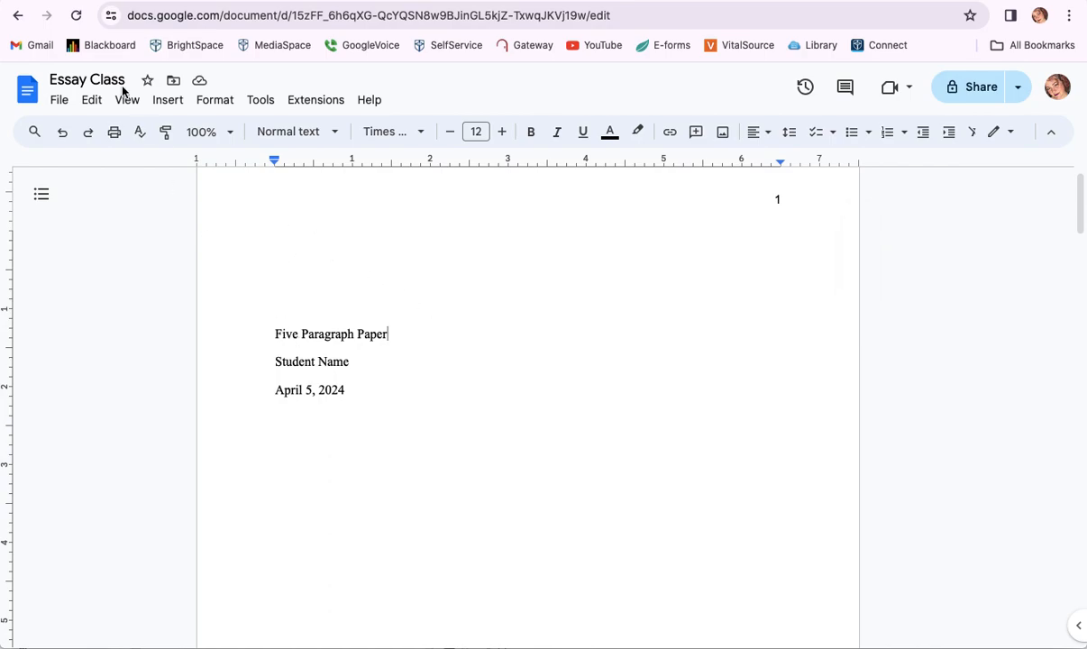
pyautogui.click(91, 103)
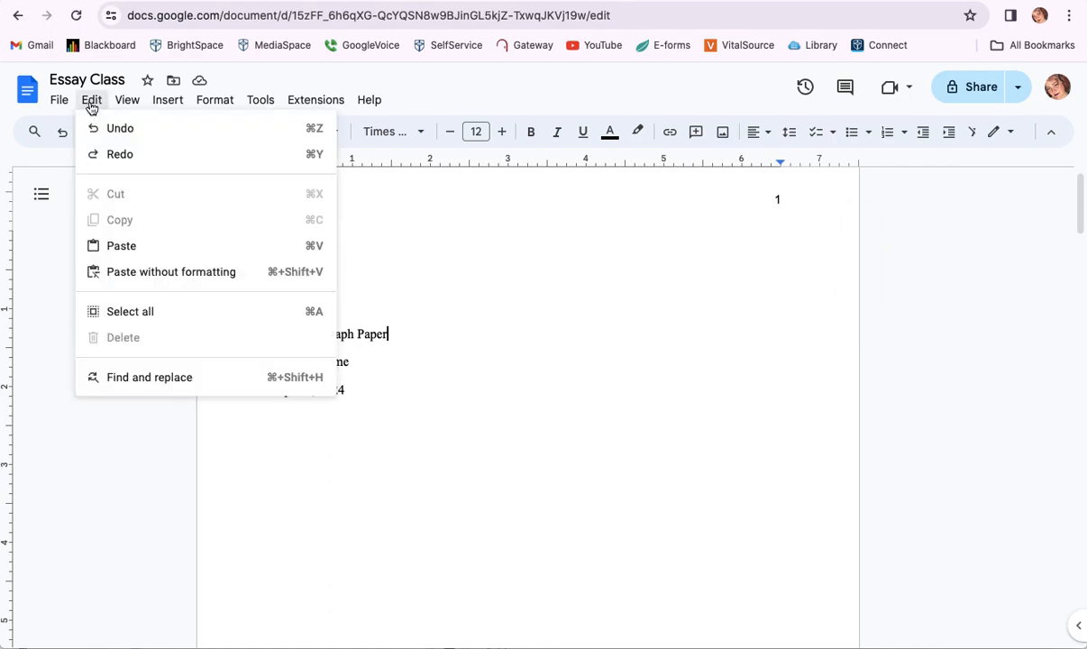
pyautogui.click(139, 317)
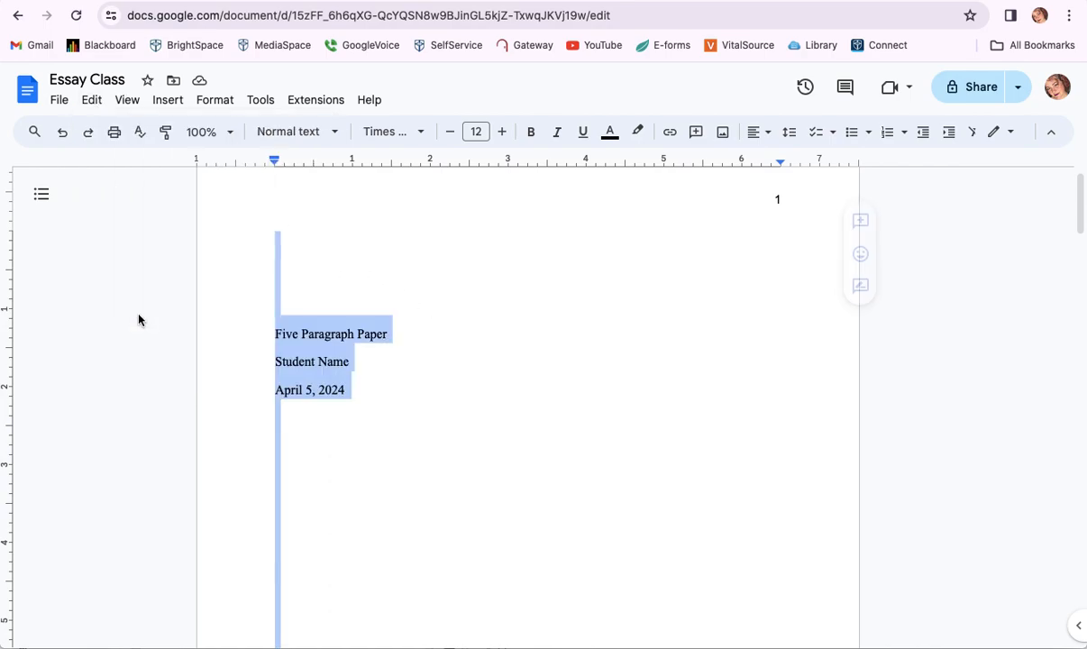
# - Show non-printing characters, then reselect the entire document with Ctrl+A
pyautogui.click(133, 106)
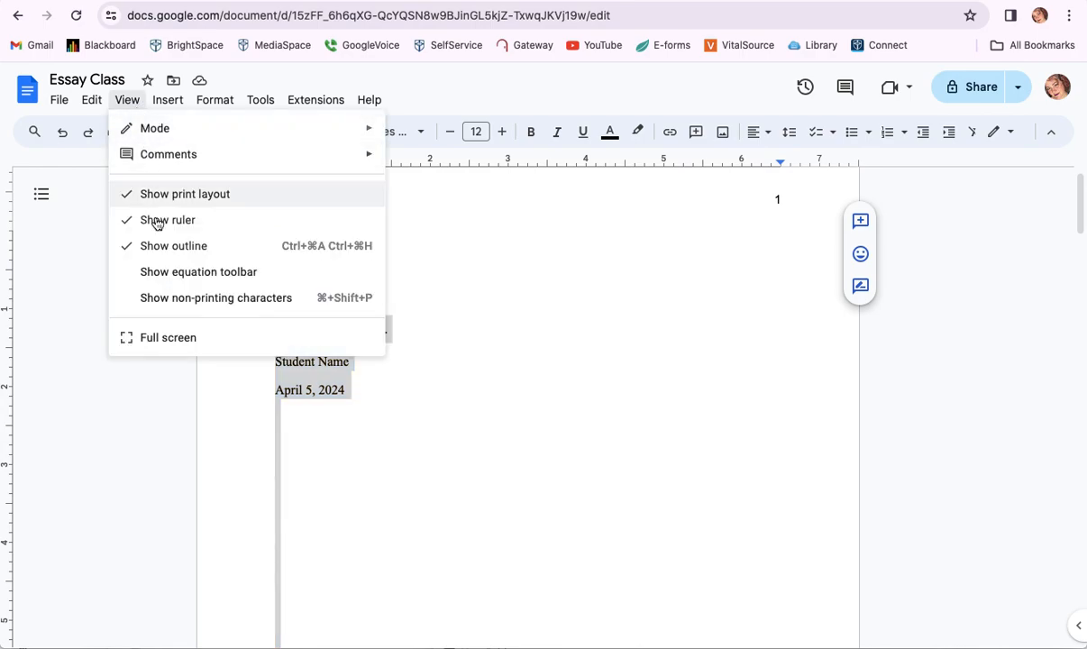
pyautogui.click(162, 305)
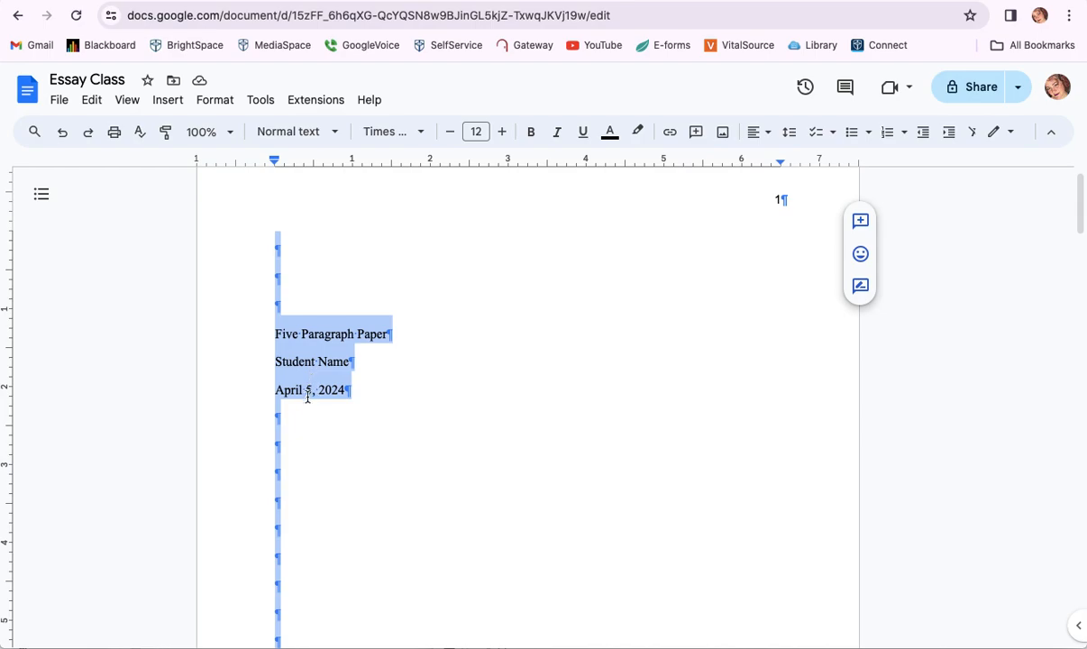
pyautogui.click(369, 392)
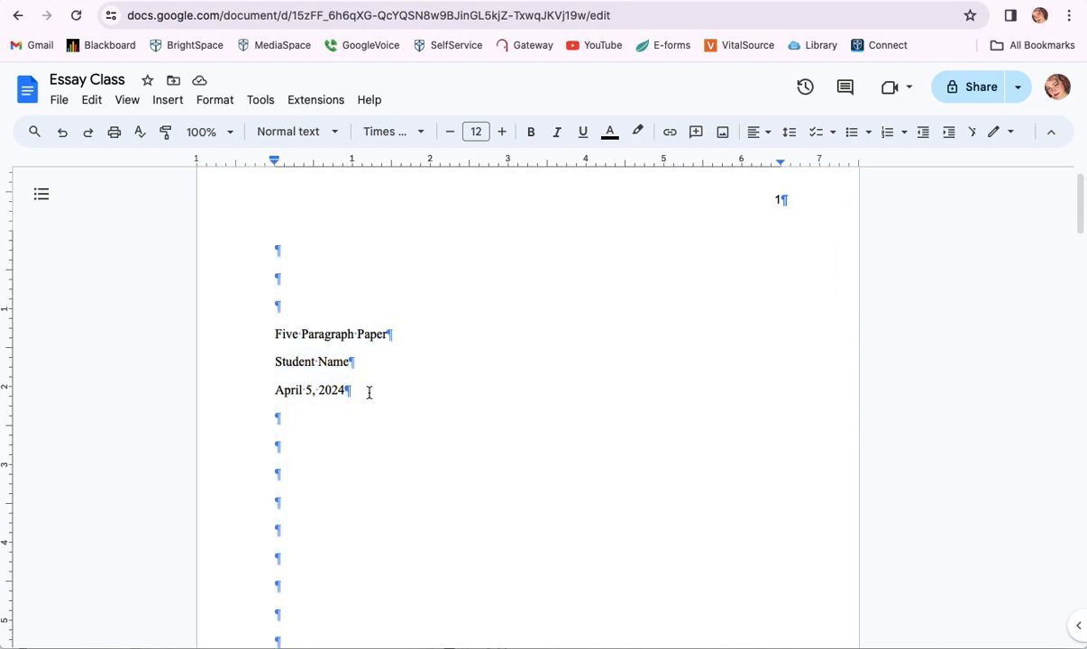
pyautogui.hotkey('ctrl', 'a')
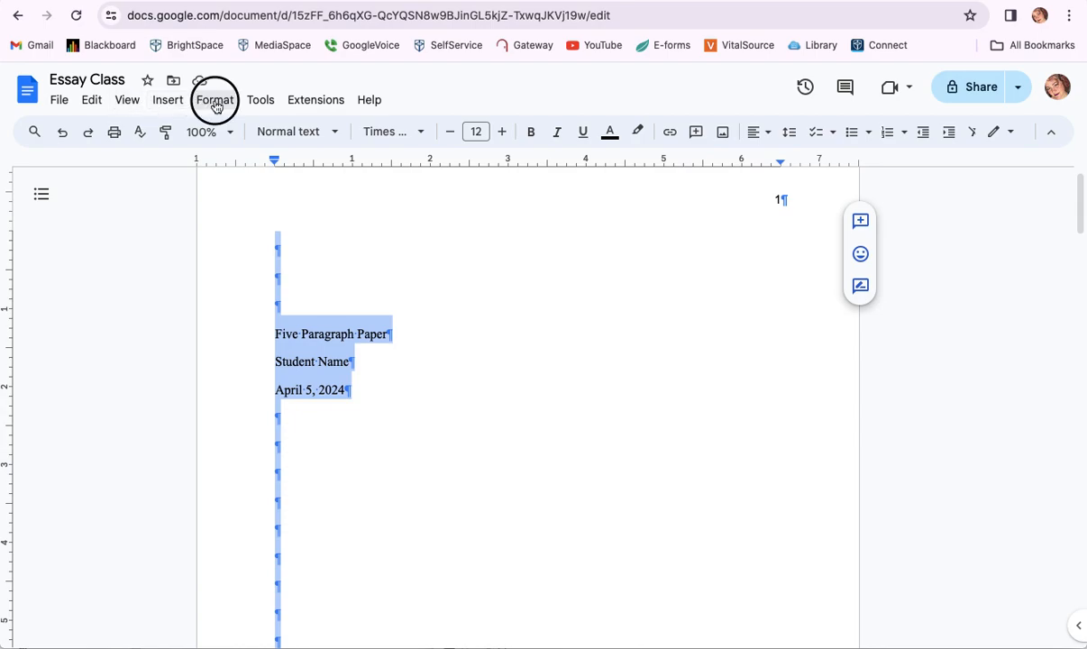
# - Set the selected essay text to double line spacing
pyautogui.click(214, 103)
pyautogui.moveTo(205, 211)
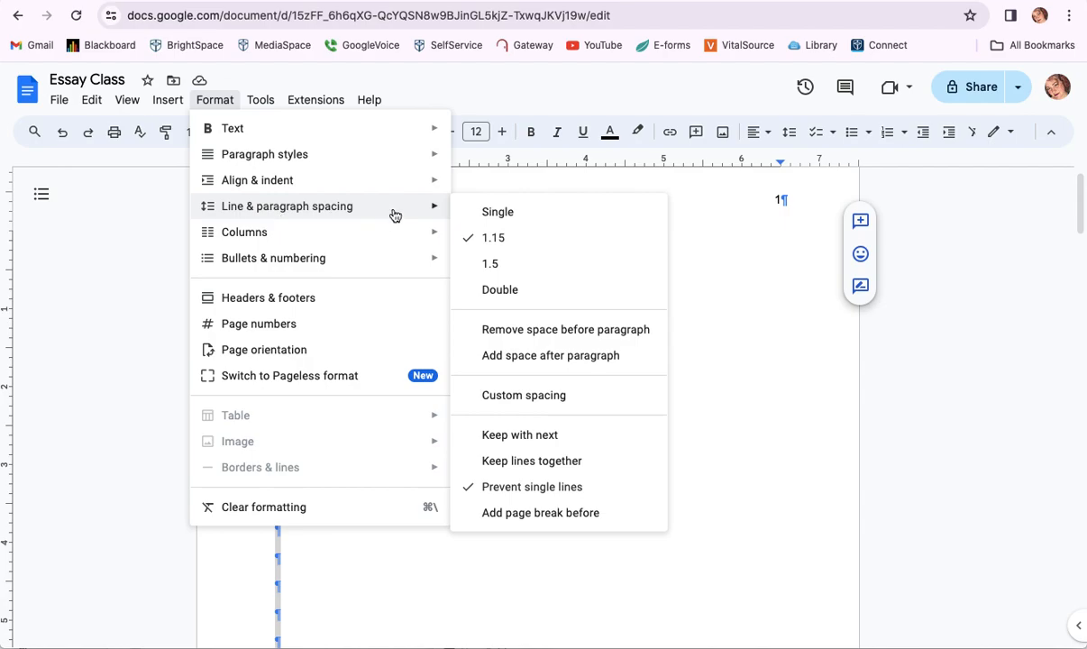
pyautogui.click(544, 297)
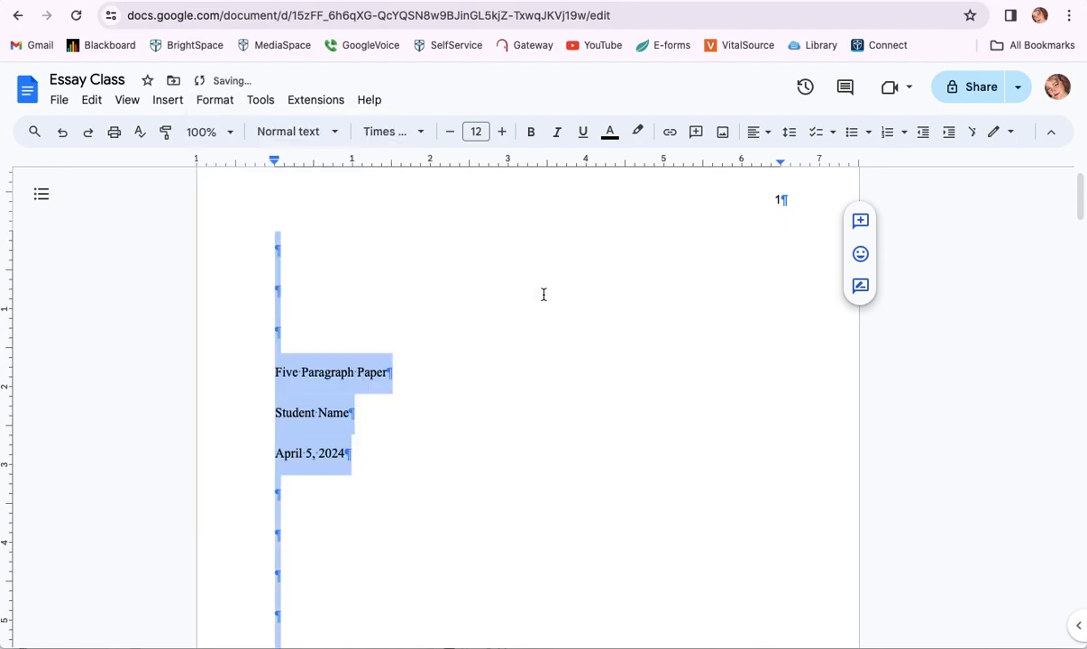
# - Remove the space before each paragraph throughout the essay
pyautogui.click(219, 101)
pyautogui.moveTo(264, 211)
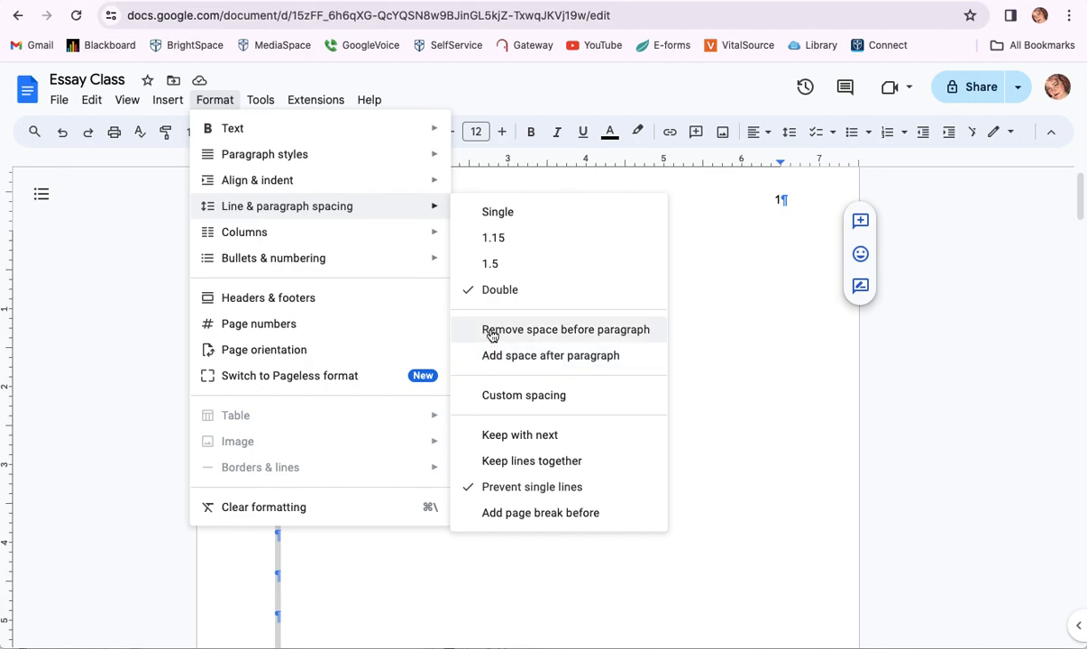
pyautogui.click(491, 333)
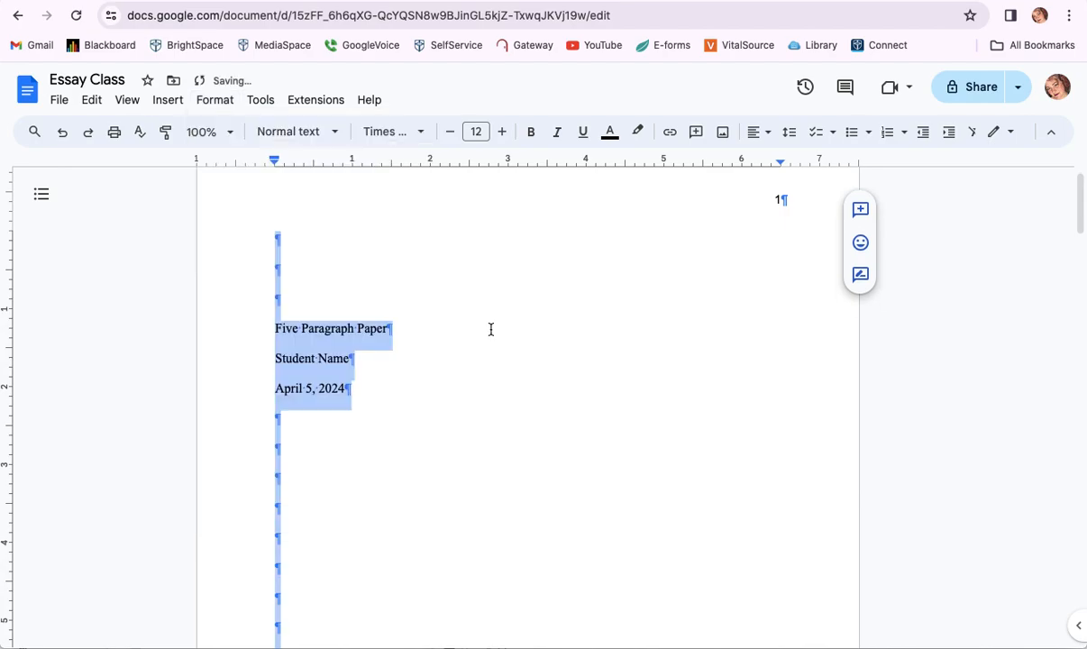
pyautogui.scroll(-10, 438, 382)
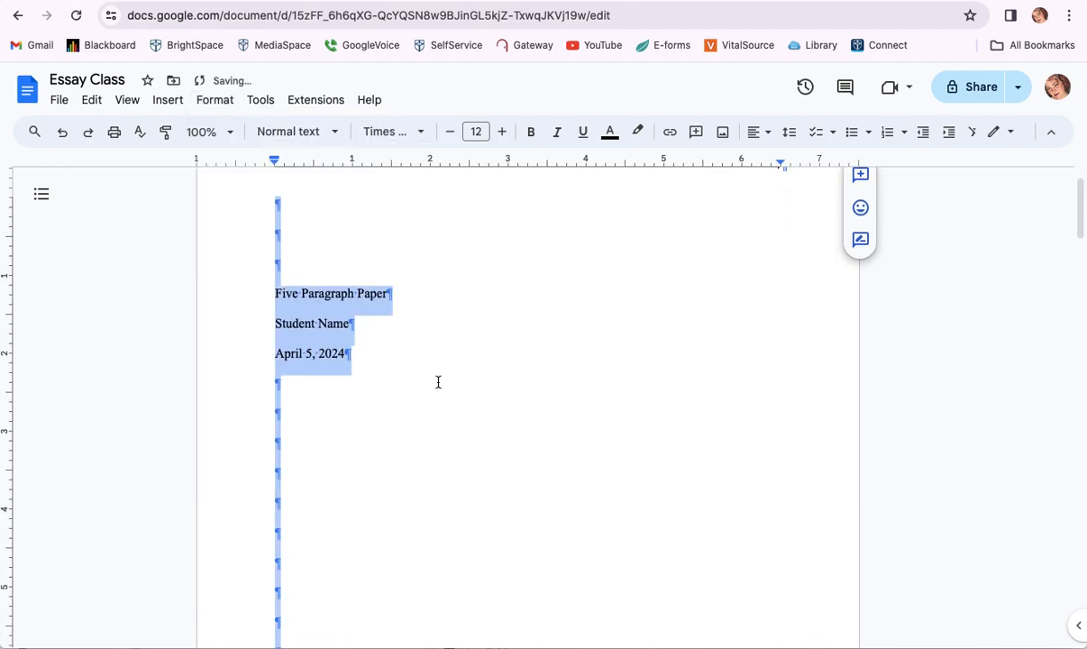
pyautogui.scroll(10, 438, 382)
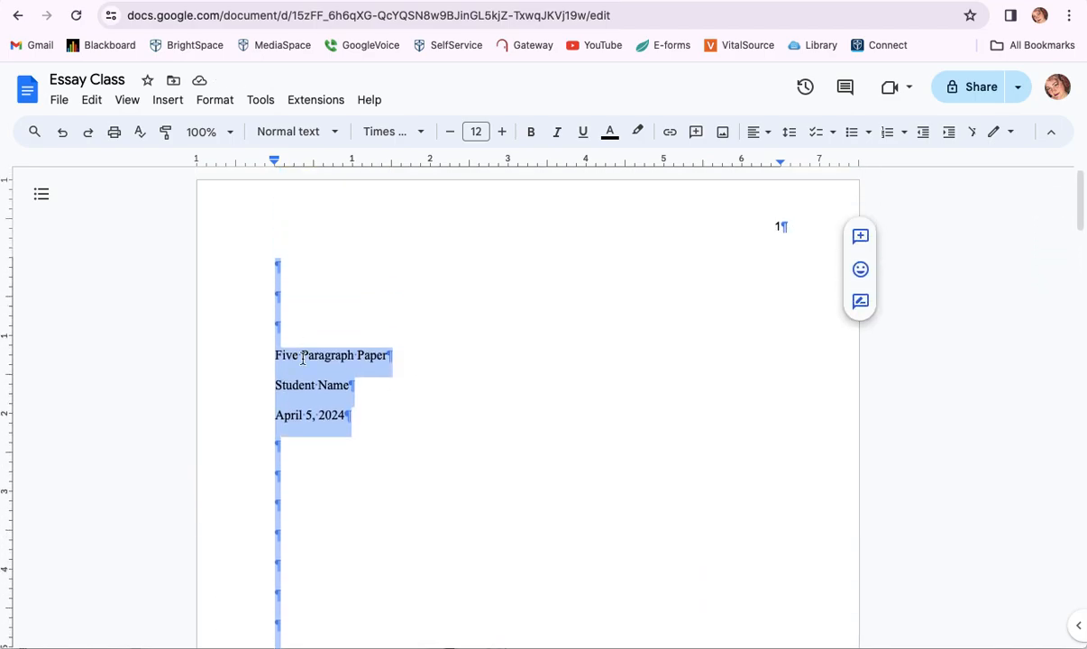
# - Insert an empty line in the title block just above the date
pyautogui.click(301, 355)
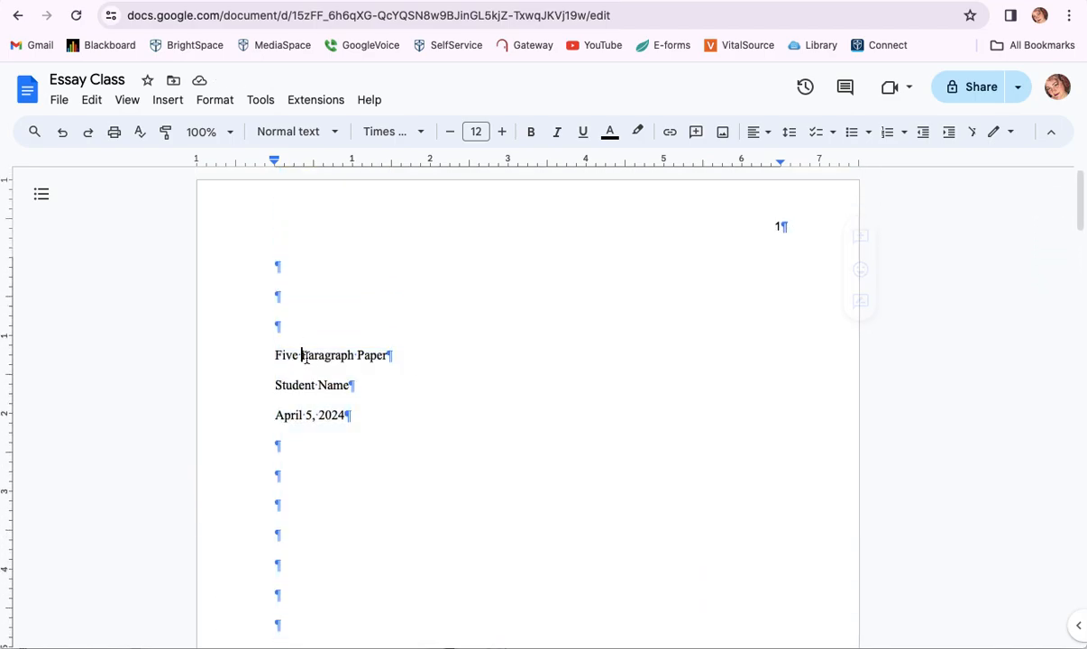
pyautogui.click(391, 355)
pyautogui.press('Return')
pyautogui.press('Return')
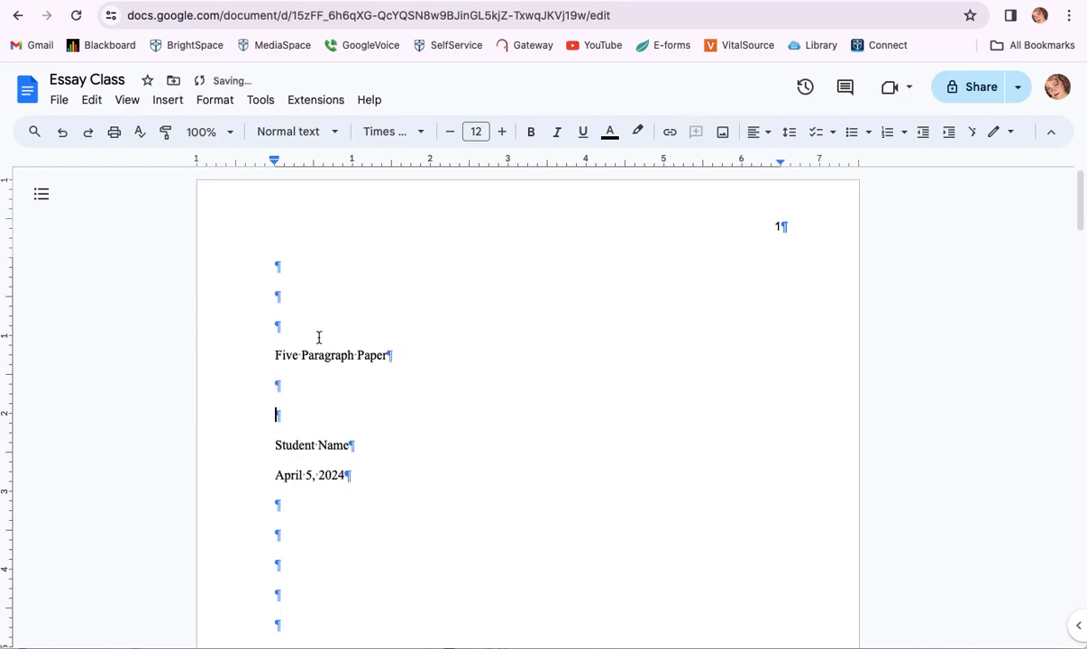
pyautogui.write('Student Name')
pyautogui.press('Return')
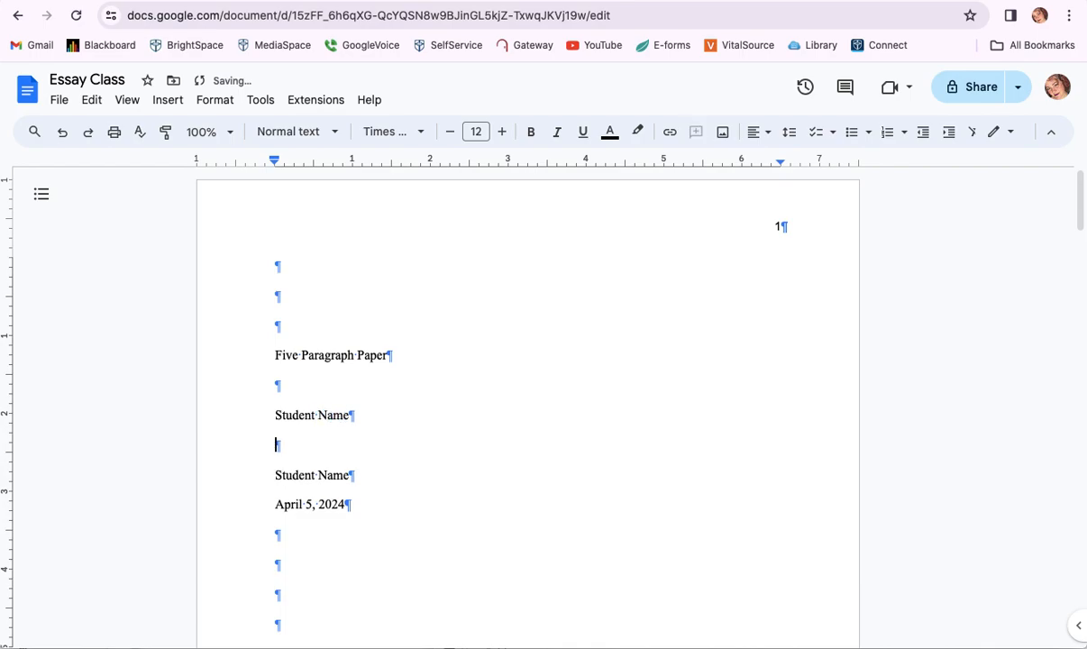
pyautogui.press('BackSpace')
pyautogui.press('BackSpace')
pyautogui.press('BackSpace')
pyautogui.press('BackSpace')
pyautogui.press('BackSpace')
pyautogui.press('BackSpace')
pyautogui.press('BackSpace')
pyautogui.press('BackSpace')
pyautogui.press('BackSpace')
pyautogui.press('BackSpace')
pyautogui.press('BackSpace')
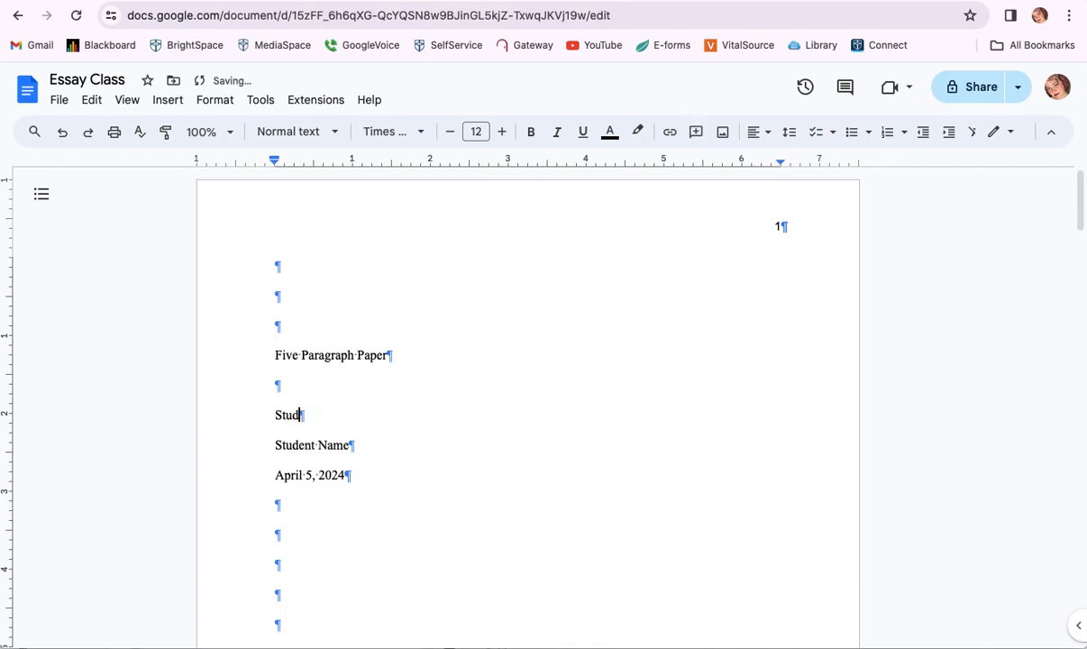
pyautogui.press('BackSpace')
pyautogui.press('BackSpace')
pyautogui.press('Delete')
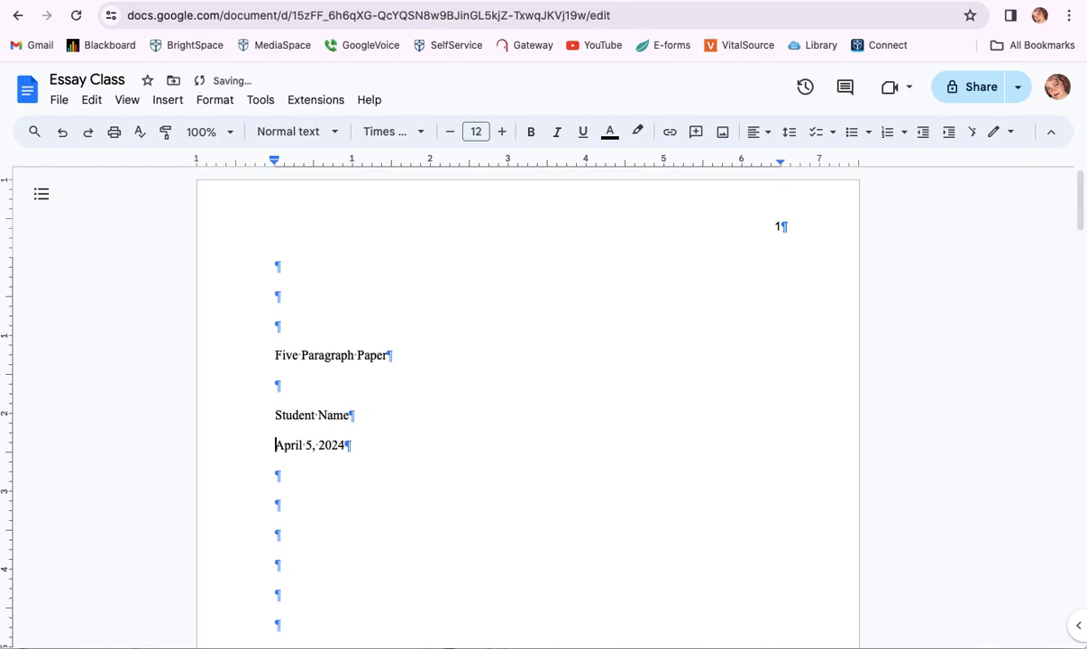
pyautogui.press('Return')
pyautogui.press('Up')
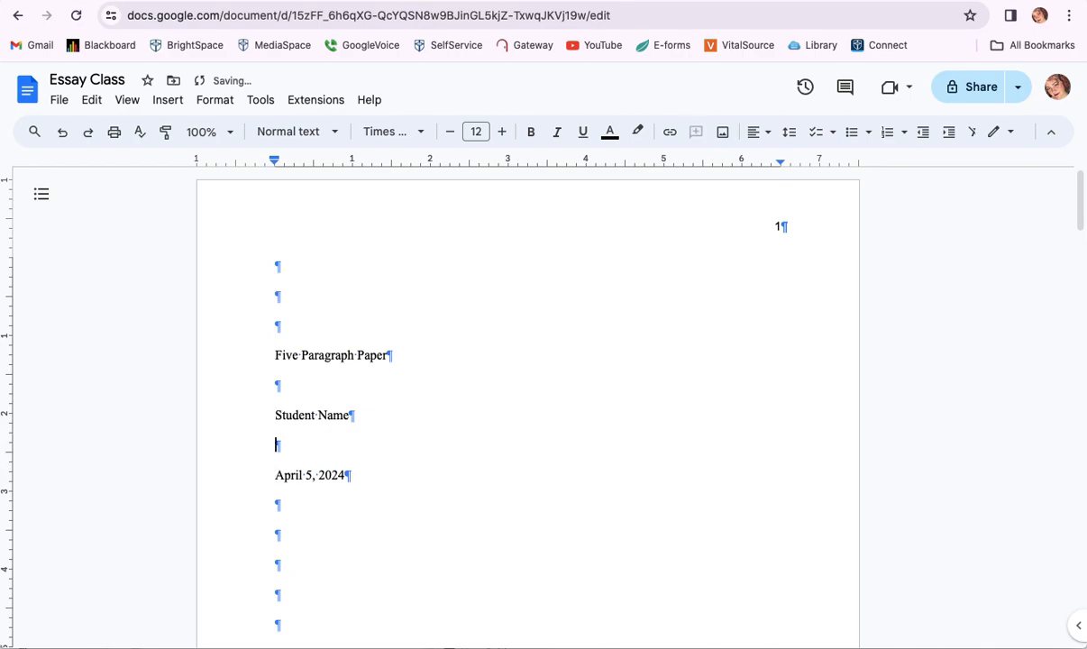
# - Type 'Colorado Christian University', 'ENG103' and the student's name on separate lines
pyautogui.write('Colorado Chr')
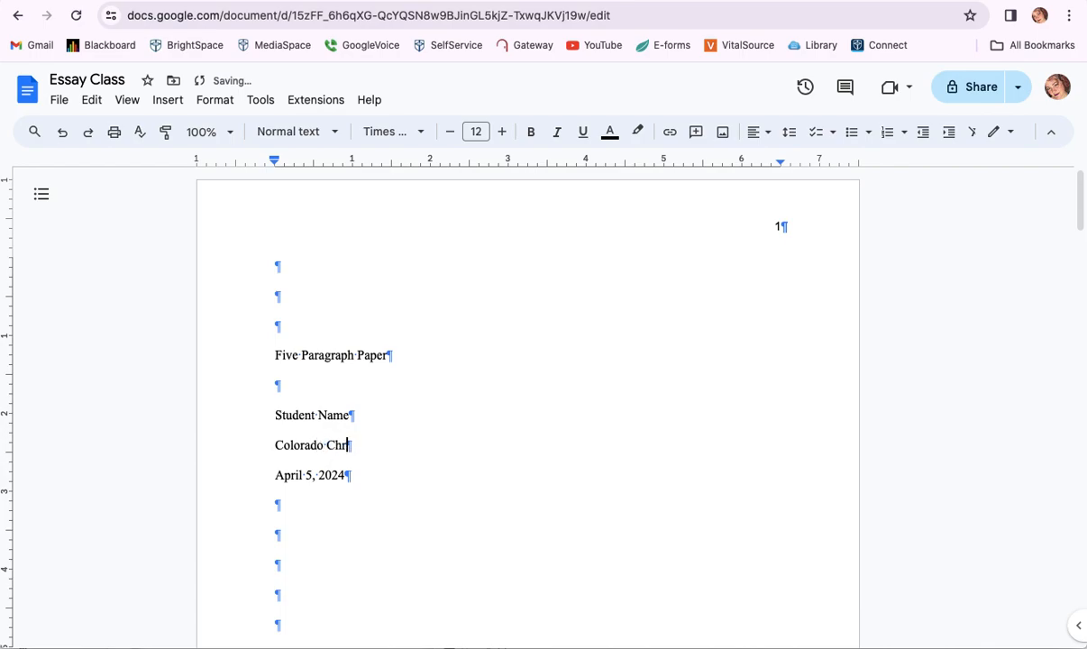
pyautogui.write('istian University')
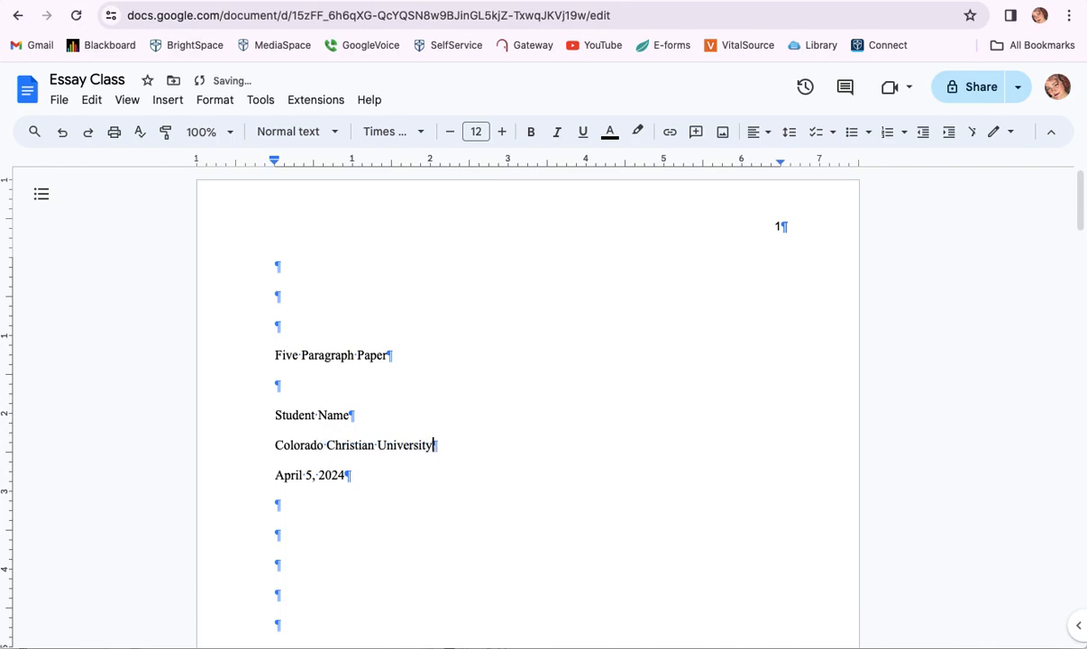
pyautogui.press('Return')
pyautogui.write('ENG1-3')
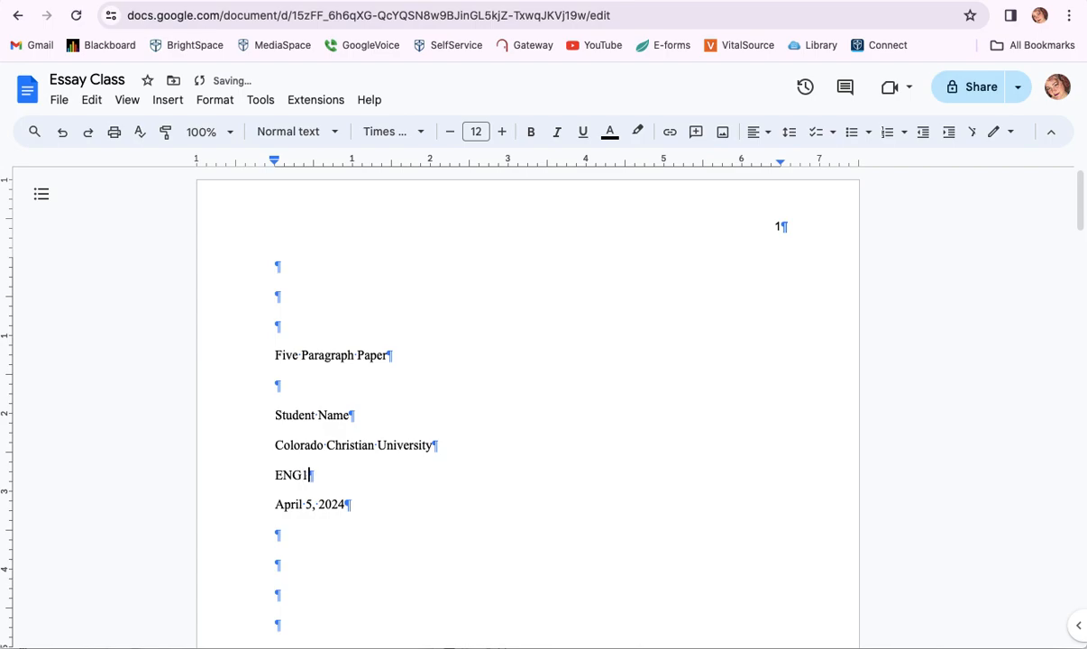
pyautogui.press('BackSpace')
pyautogui.press('BackSpace')
pyautogui.write('03')
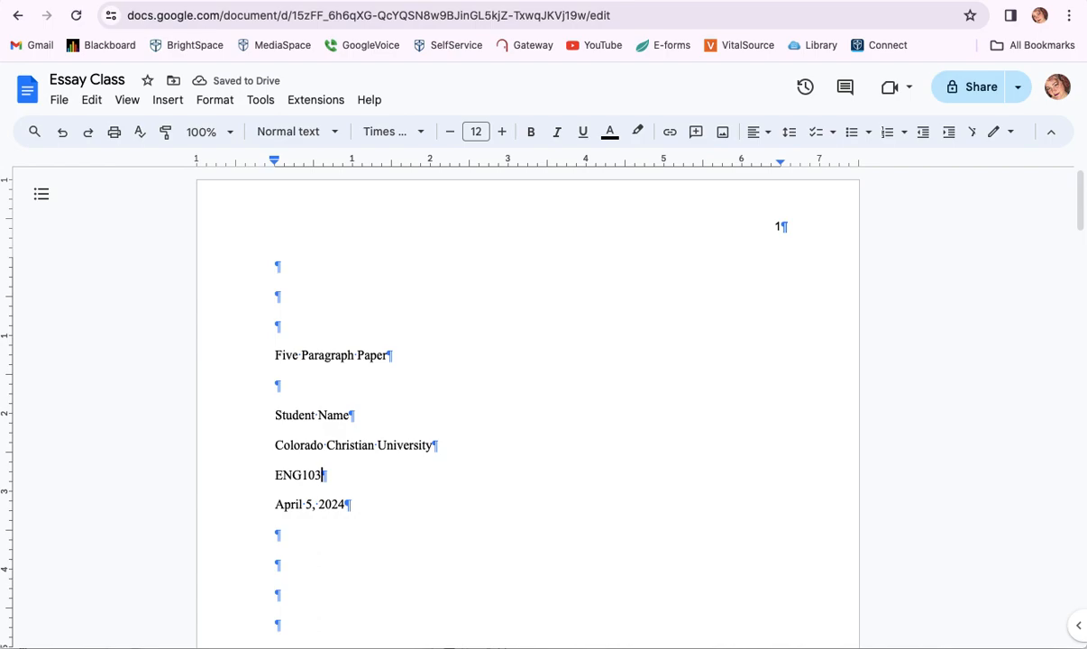
pyautogui.press('Return')
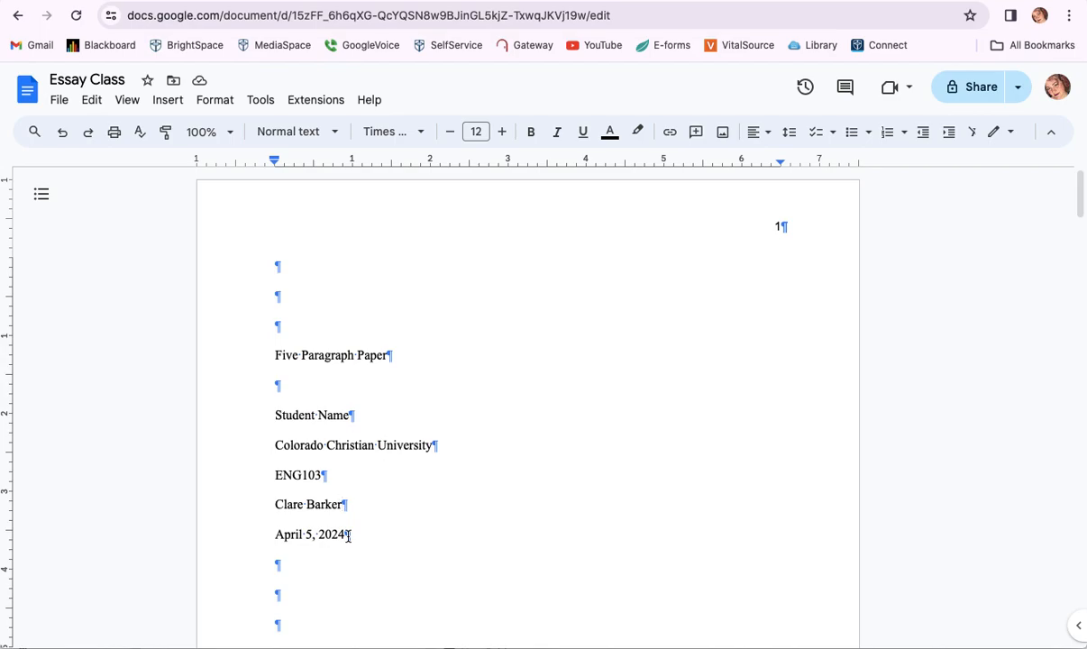
# - Center-align the whole title-page block
pyautogui.moveTo(347, 536); pyautogui.dragTo(255, 354)
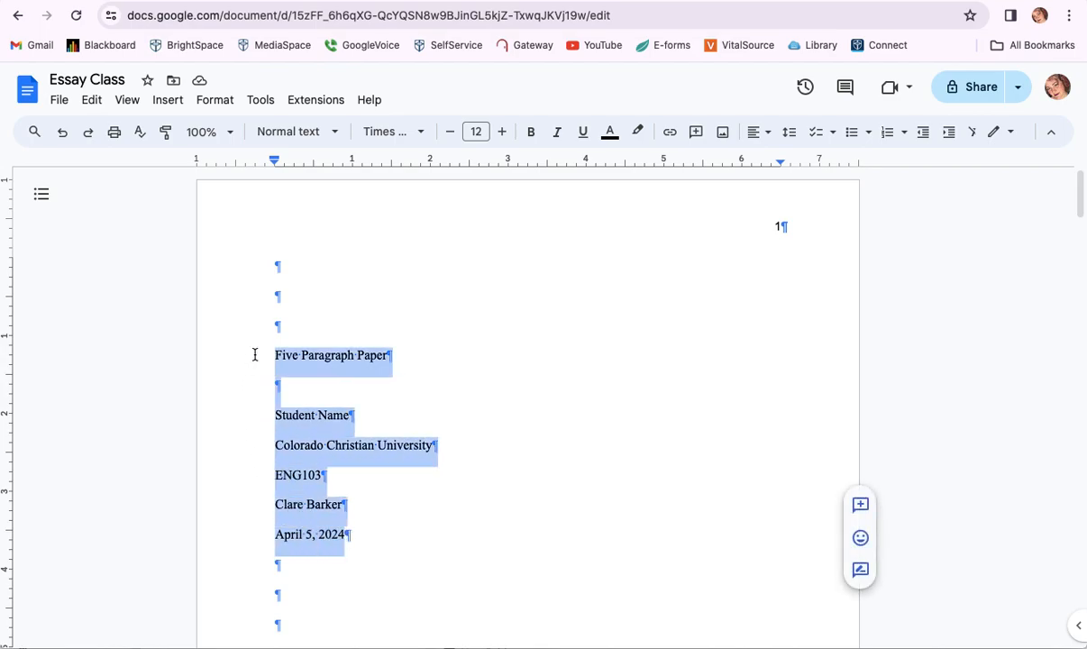
pyautogui.click(759, 135)
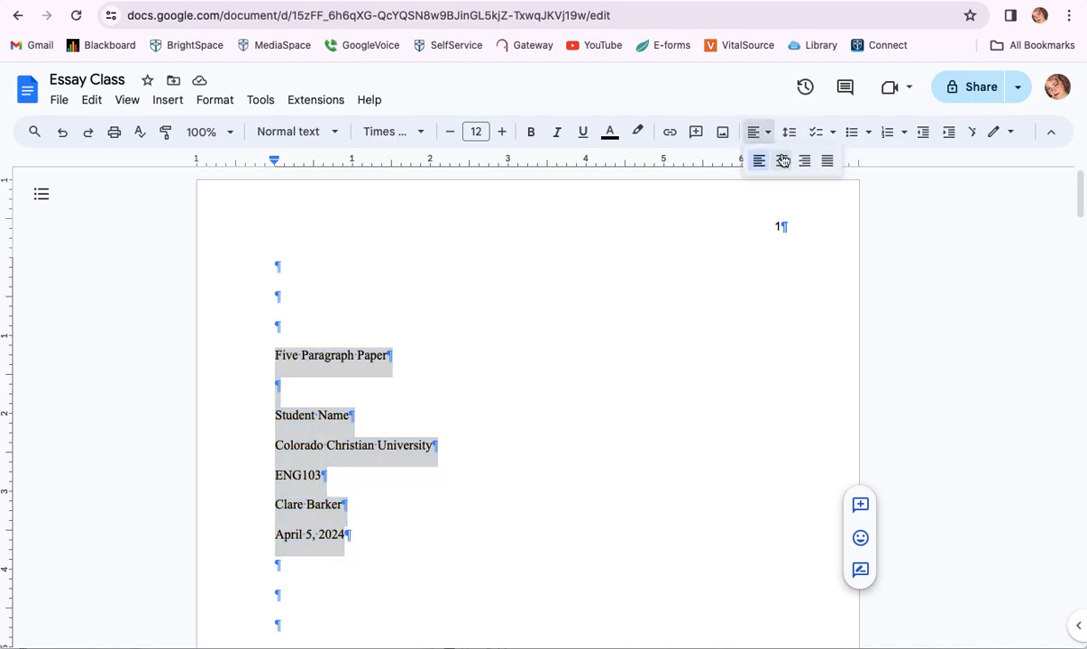
pyautogui.click(782, 162)
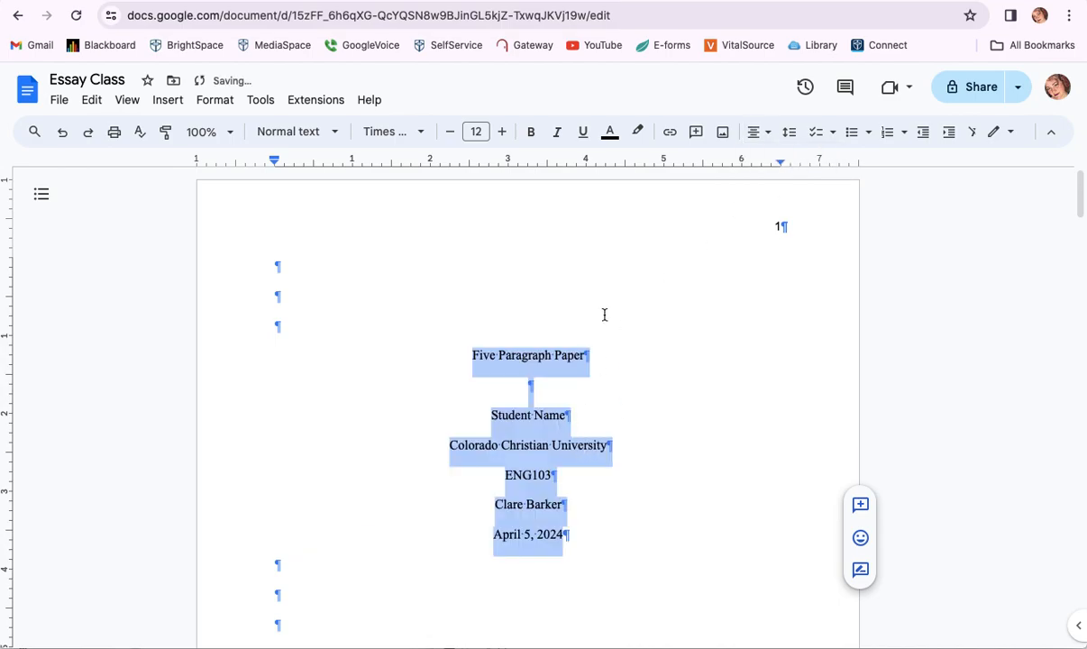
# - Make the 'Five Paragraph Paper' title line bold
pyautogui.click(567, 460)
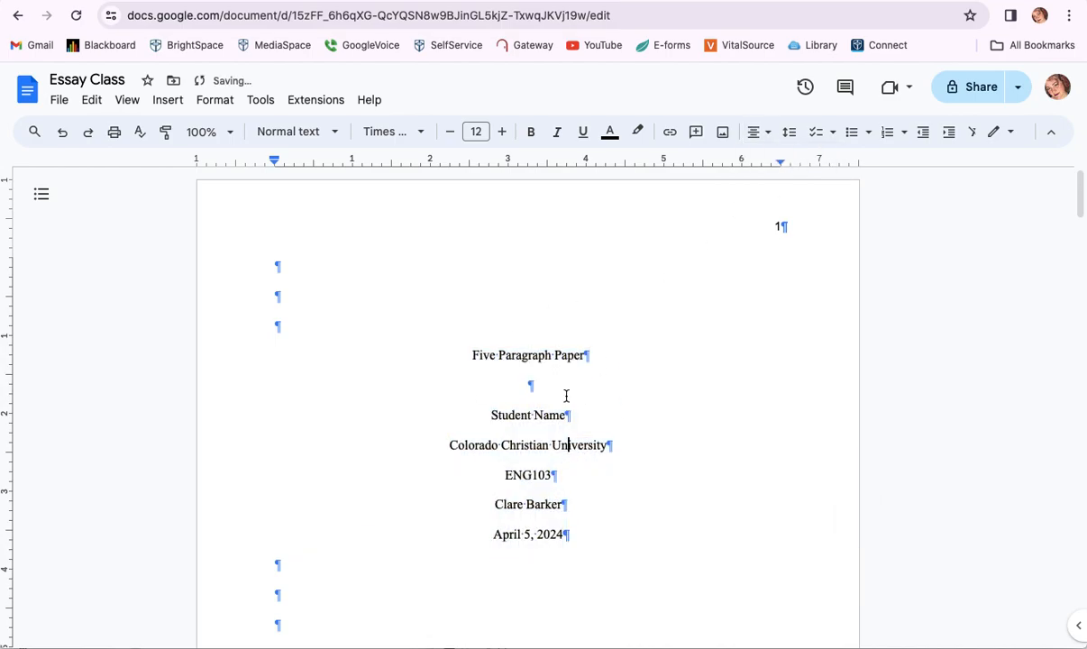
pyautogui.tripleClick(536, 355)
pyautogui.hotkey('ctrl', 'b')
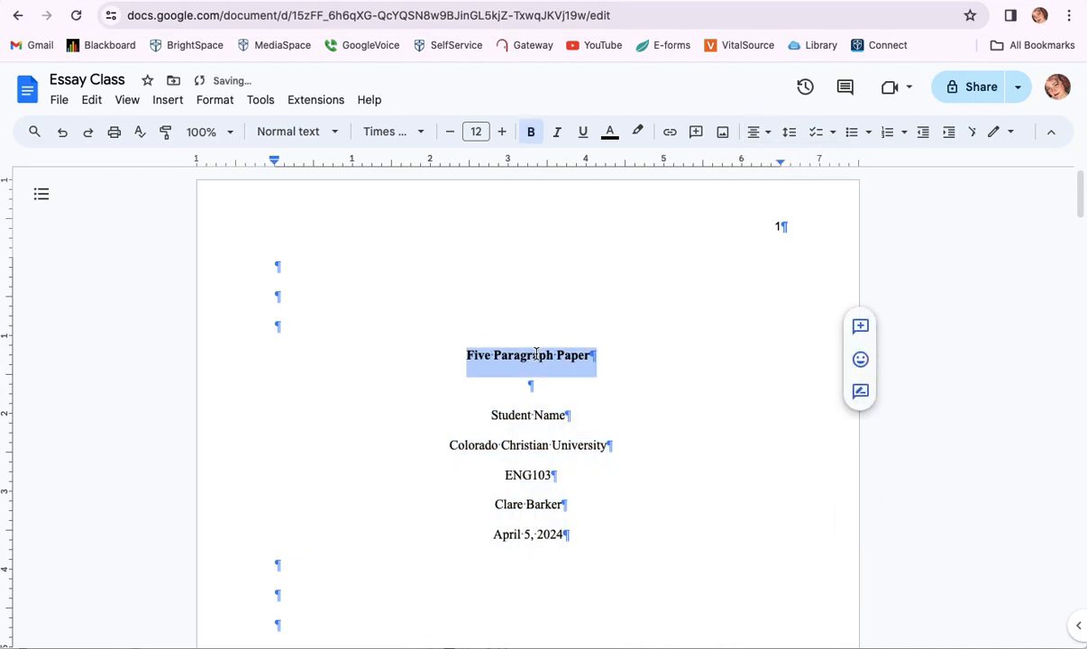
# - Delete the empty lines on page 2 so the first paragraph follows the April 5, 2024 date
pyautogui.click(553, 445)
pyautogui.scroll(-3, 555, 466)
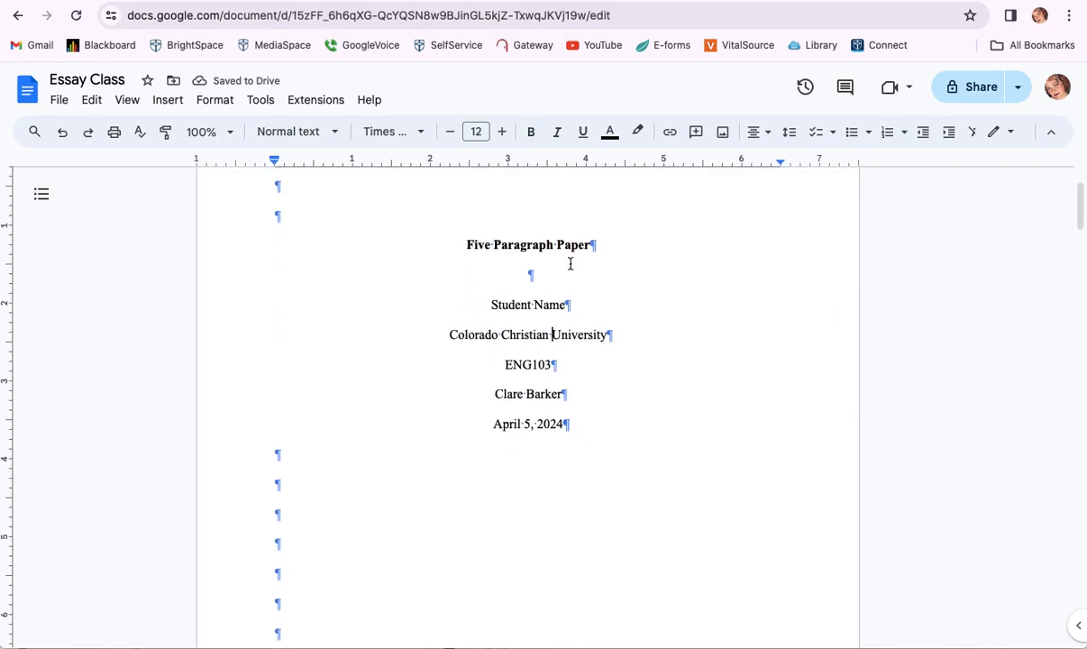
pyautogui.scroll(-8, 528, 382)
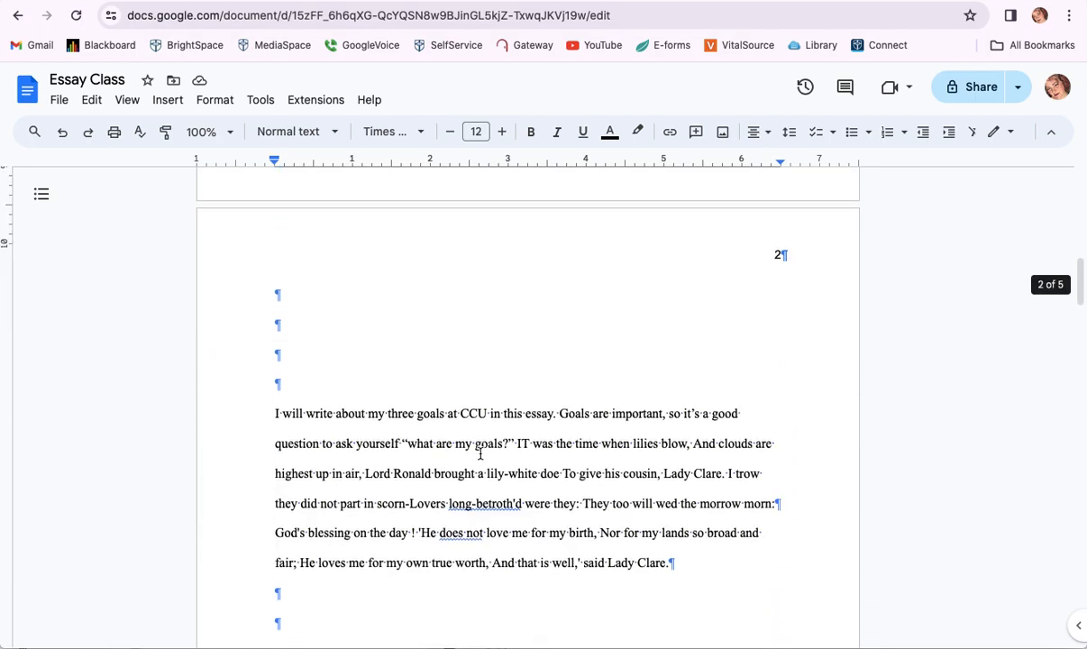
pyautogui.click(423, 378)
pyautogui.press('BackSpace')
pyautogui.press('BackSpace')
pyautogui.press('BackSpace')
pyautogui.press('BackSpace')
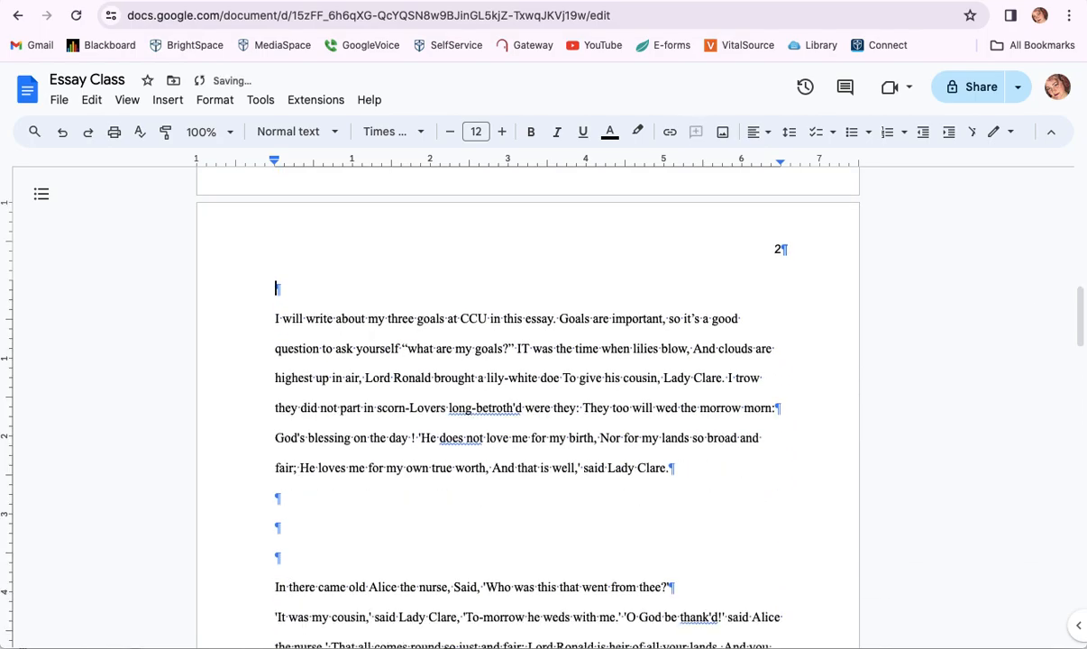
pyautogui.scroll(5, 528, 406)
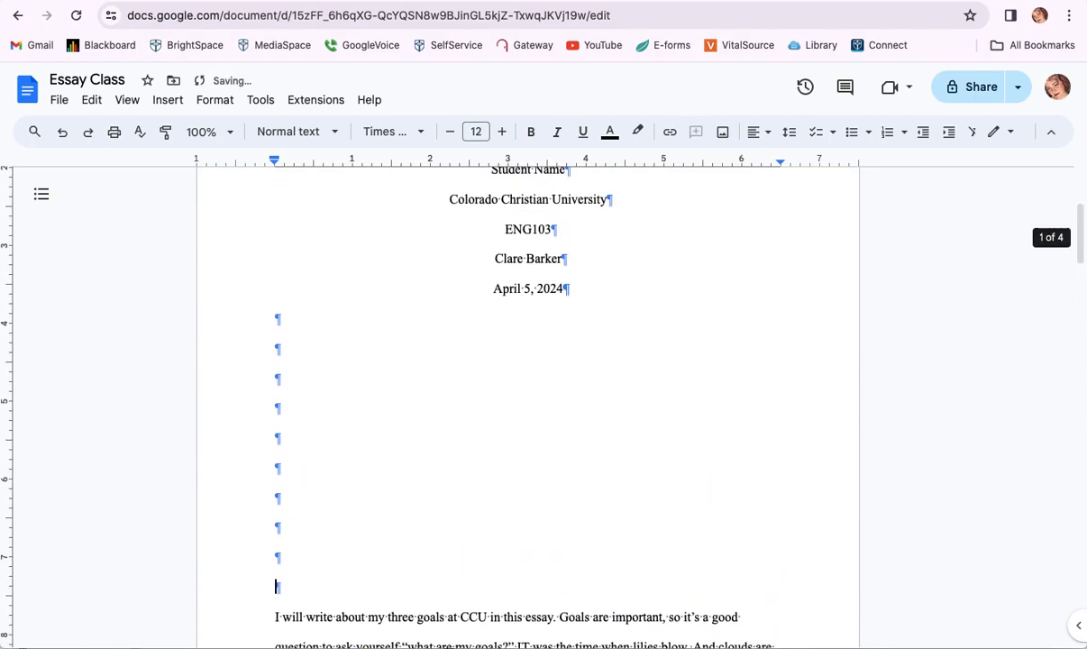
pyautogui.press('BackSpace')
pyautogui.press('BackSpace')
pyautogui.press('BackSpace')
pyautogui.press('BackSpace')
pyautogui.press('BackSpace')
pyautogui.press('BackSpace')
pyautogui.press('BackSpace')
pyautogui.press('BackSpace')
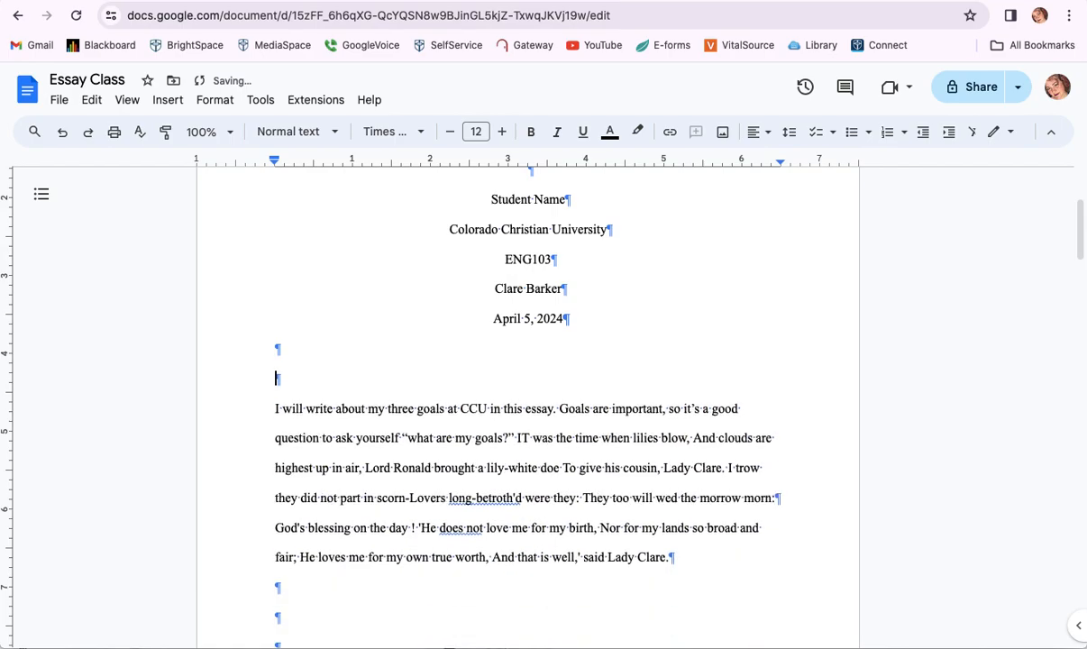
pyautogui.press('BackSpace')
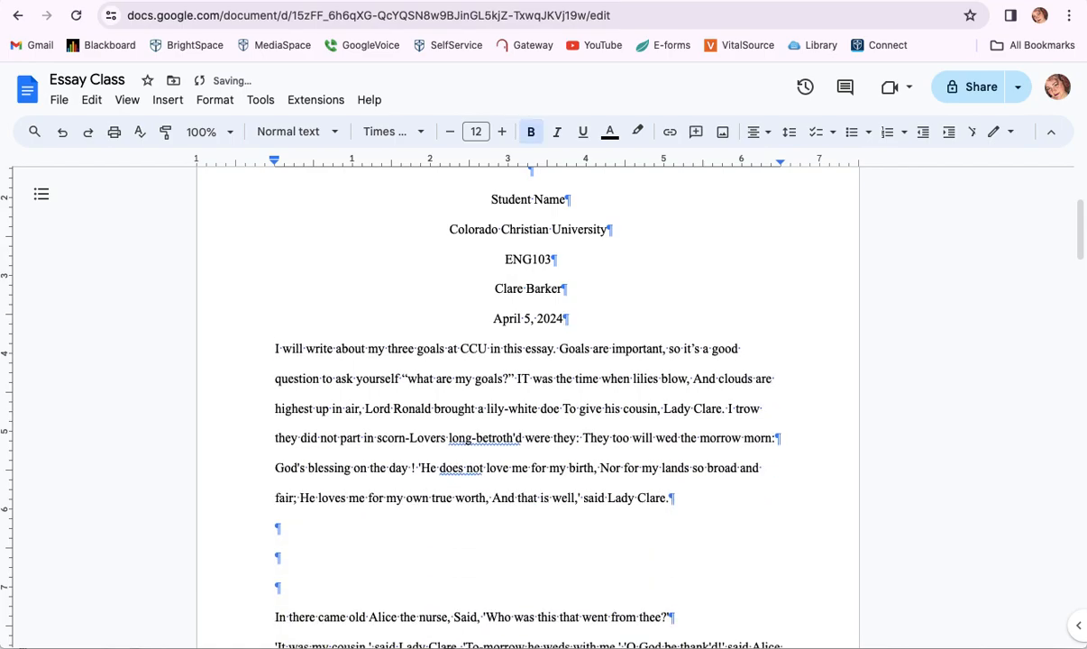
pyautogui.scroll(2, 464, 411)
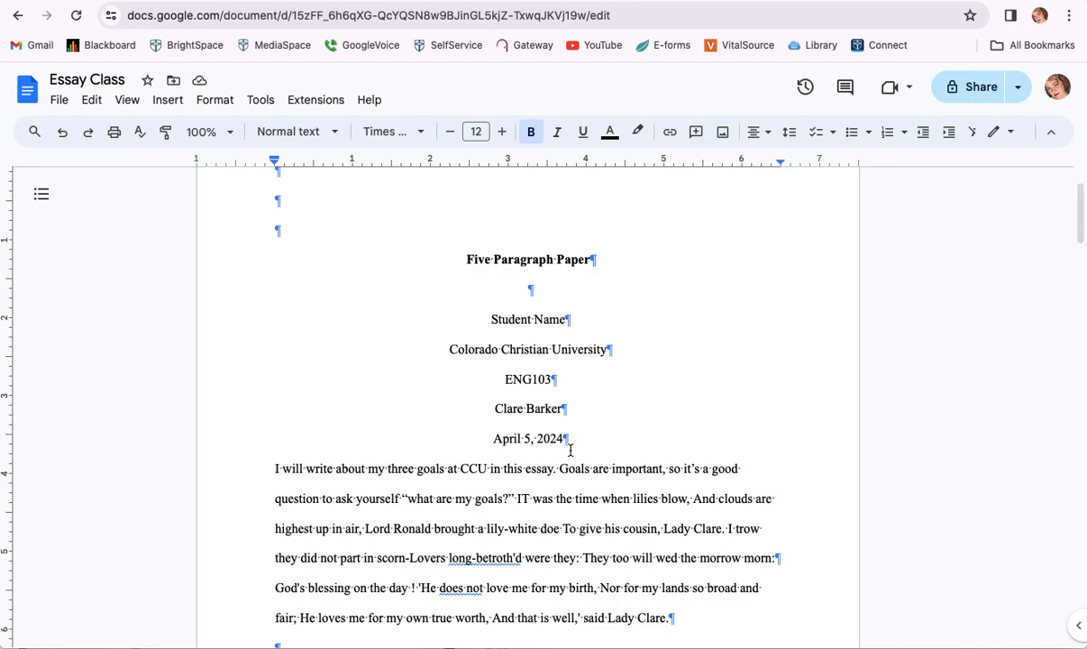
# - Add two blank lines below the date and indent the opening paragraph
pyautogui.scroll(-3, 577, 441)
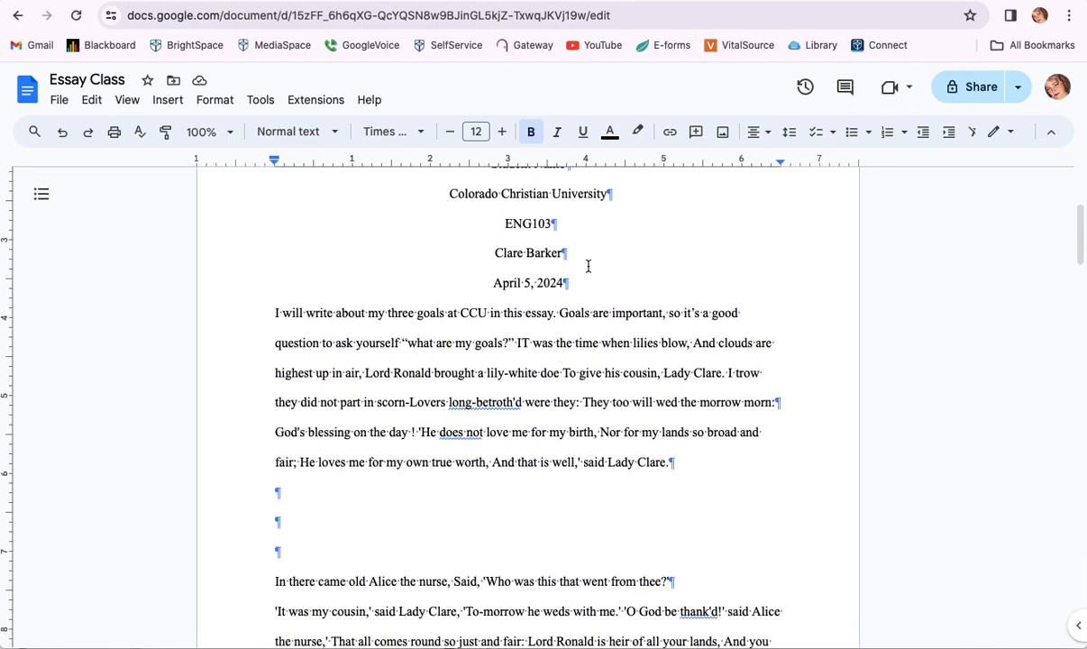
pyautogui.press('Return')
pyautogui.press('Return')
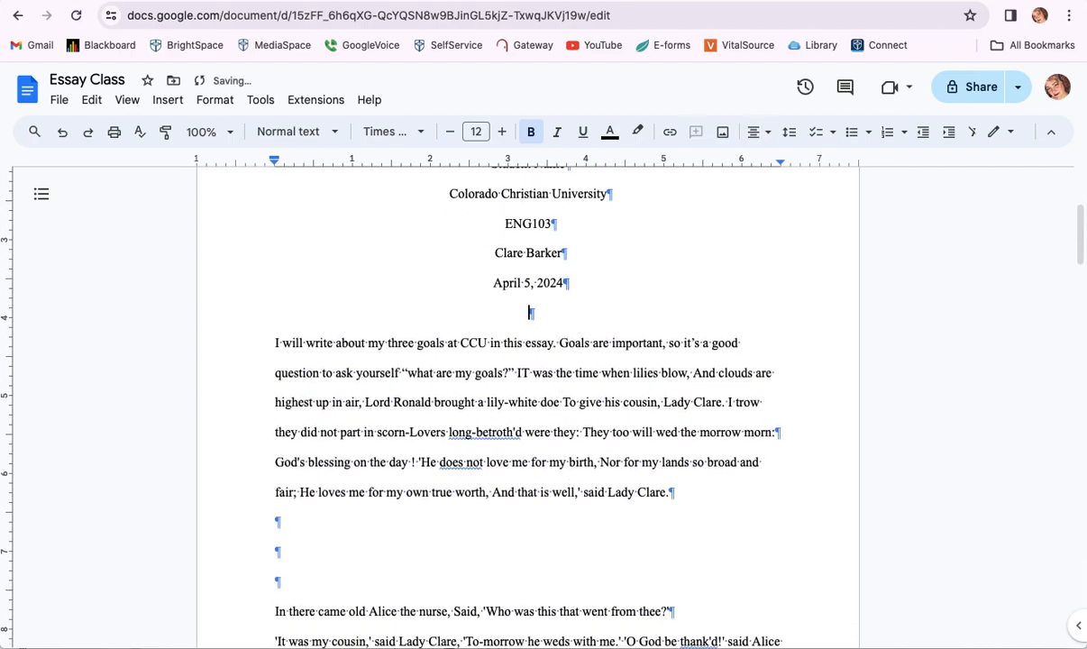
pyautogui.click(260, 373)
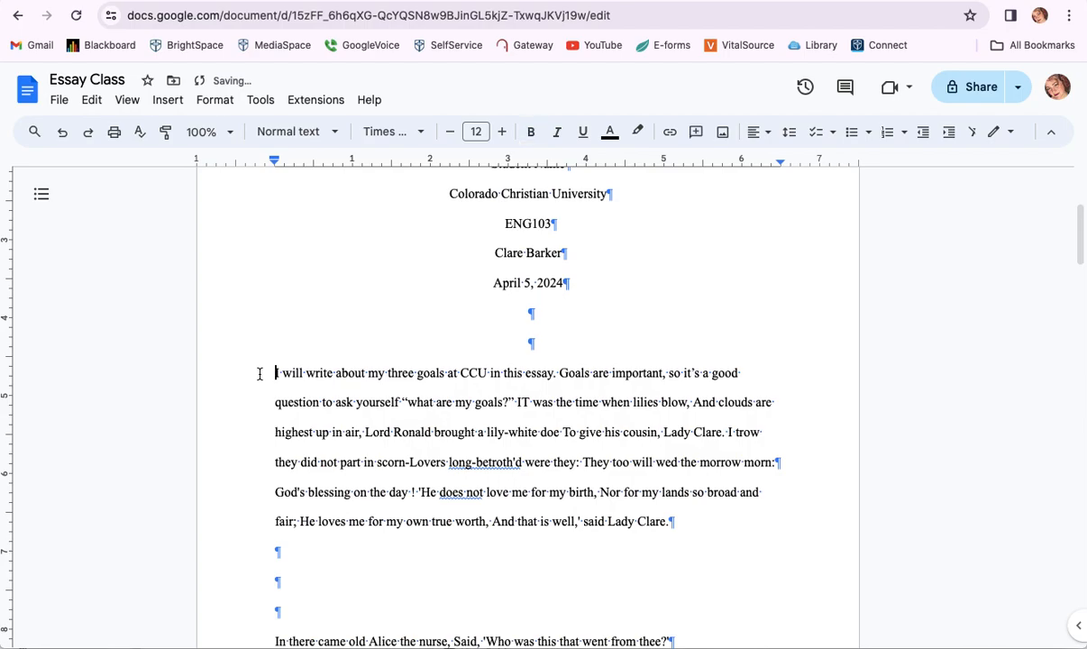
pyautogui.press('Tab')
# - Delete the blank lines before the Alice paragraph and indent its first line
pyautogui.click(298, 594)
pyautogui.press('Delete')
pyautogui.press('Delete')
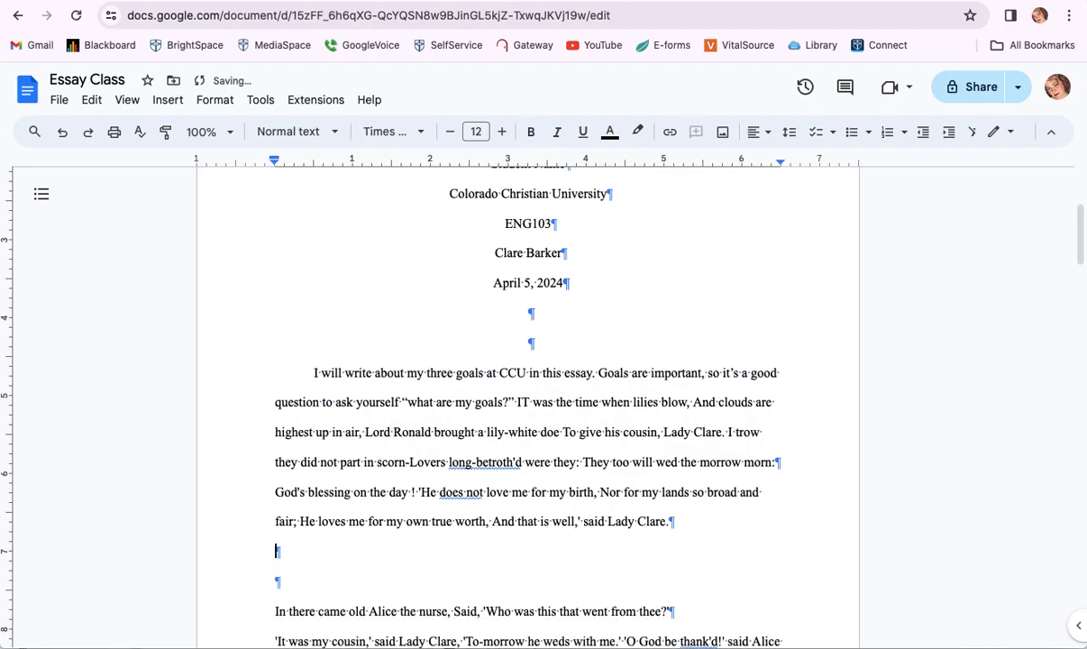
pyautogui.press('BackSpace')
pyautogui.press('Tab')
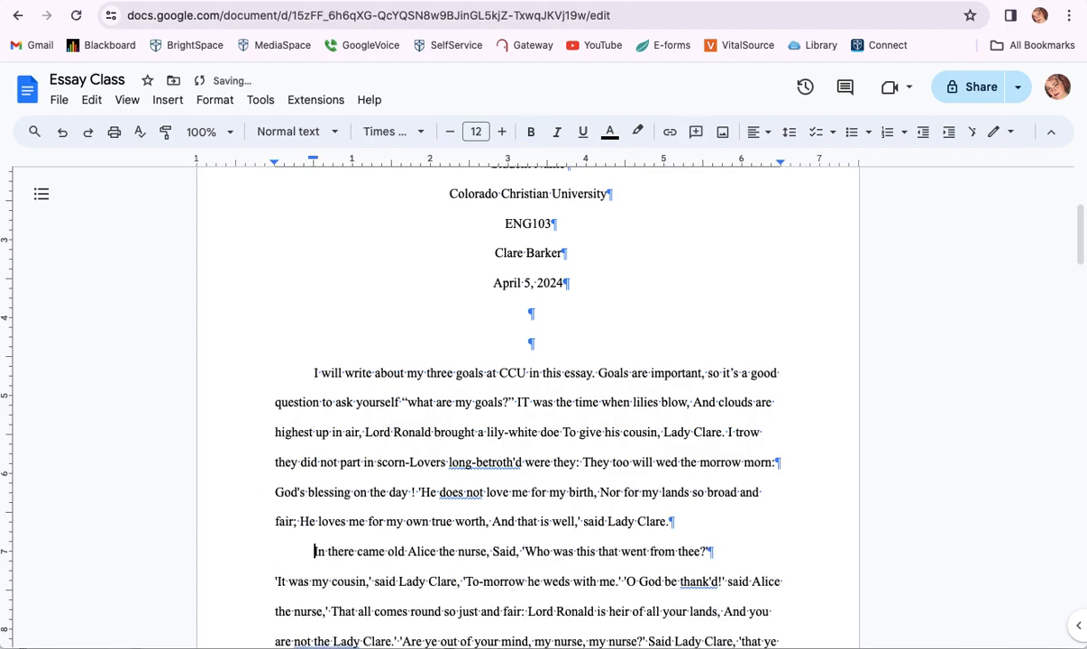
# - Remove the paragraph break after 'the morrow morn:' so 'God's blessing on the day' continues it
pyautogui.click(794, 464)
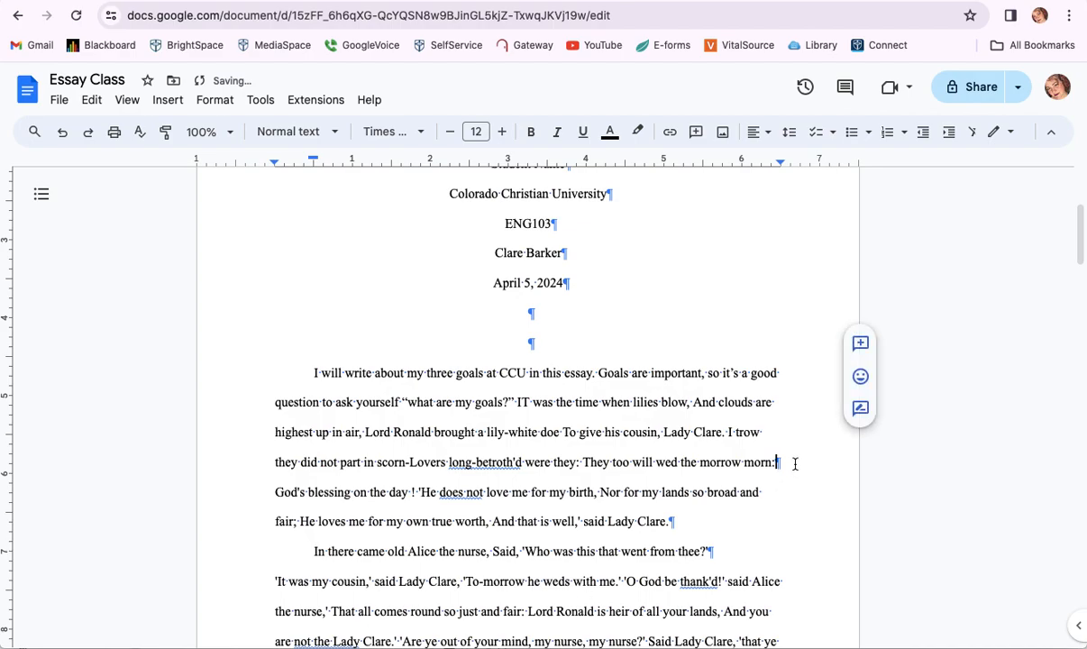
pyautogui.press('Delete')
pyautogui.press('BackSpace')
pyautogui.press('Return')
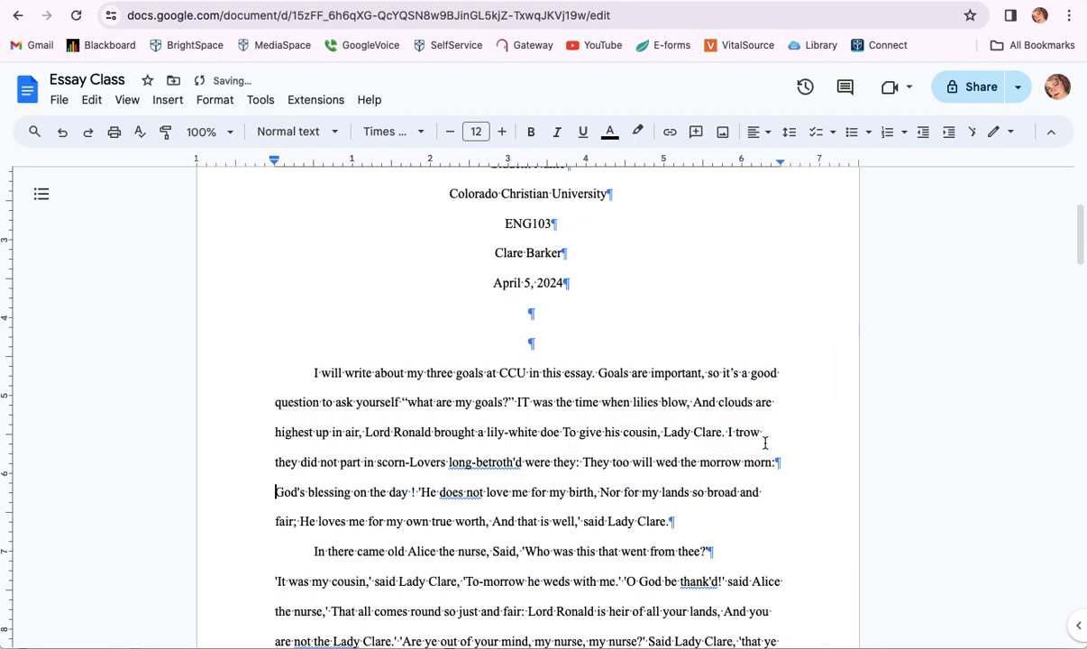
pyautogui.moveTo(766, 462); pyautogui.dragTo(788, 463)
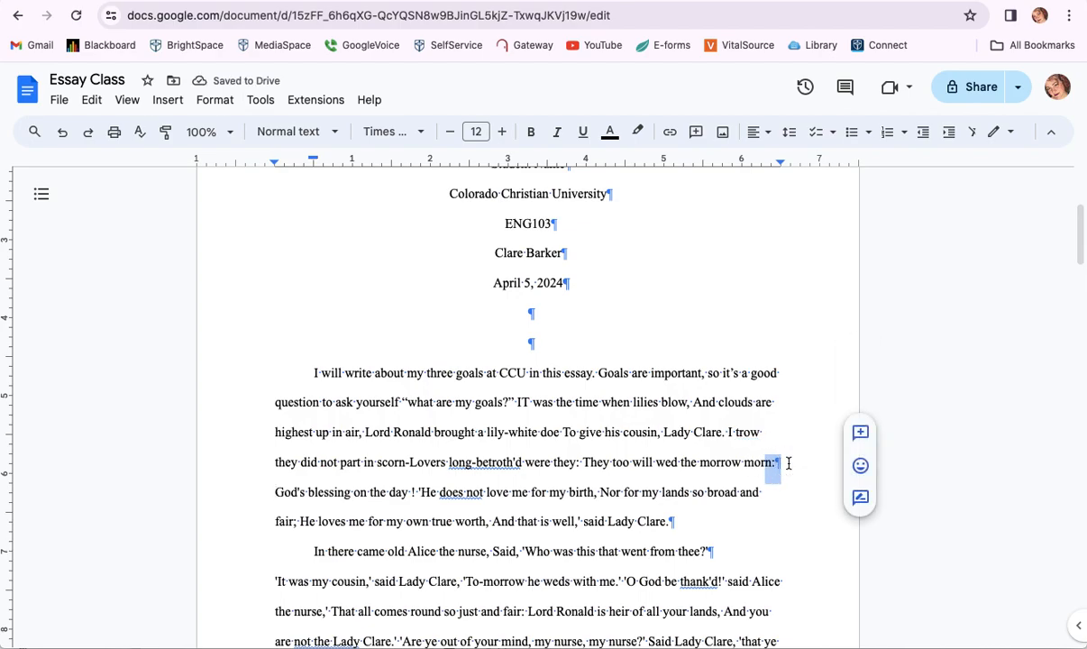
pyautogui.press('BackSpace')
pyautogui.press('Return')
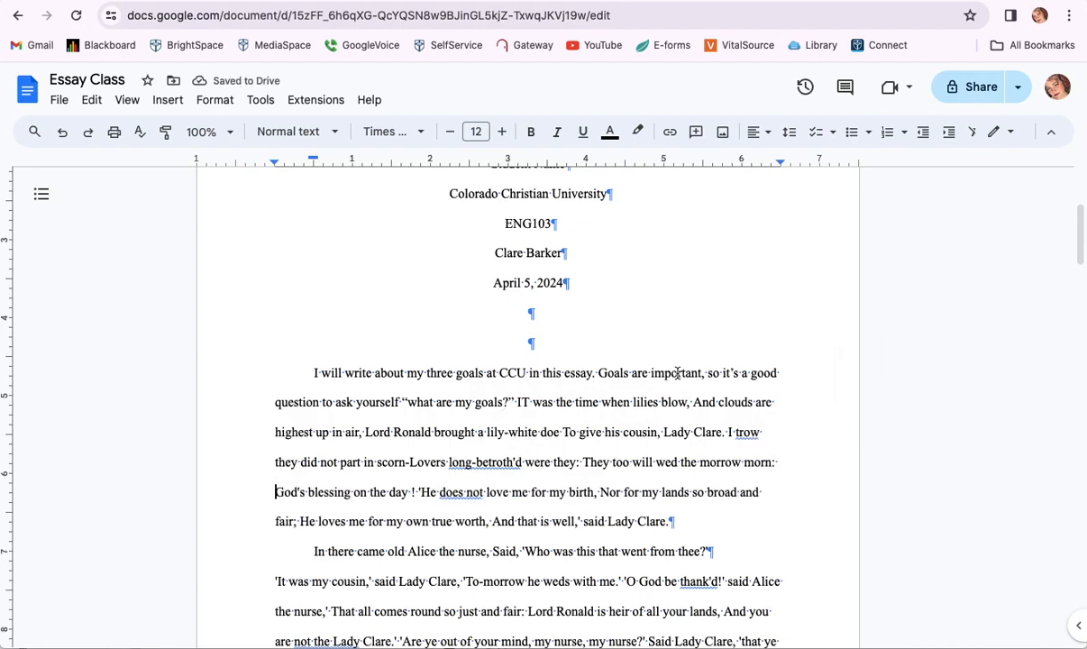
# - Change "it's" to "it is" in the first sentence
pyautogui.moveTo(719, 373); pyautogui.dragTo(752, 372)
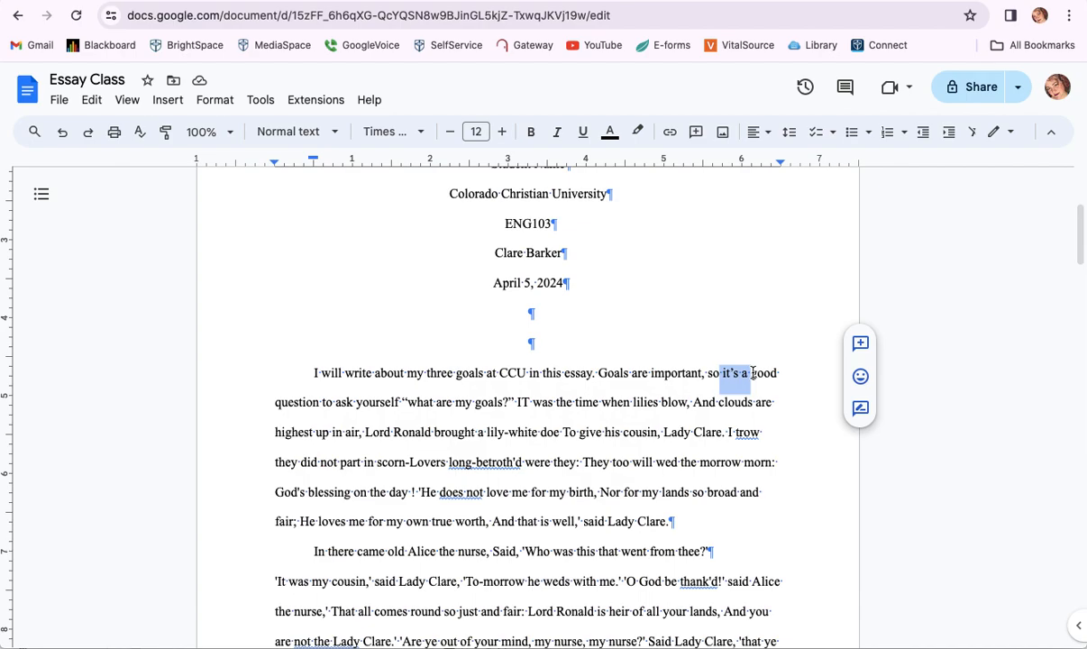
pyautogui.click(735, 372)
pyautogui.press('BackSpace')
pyautogui.write('i')
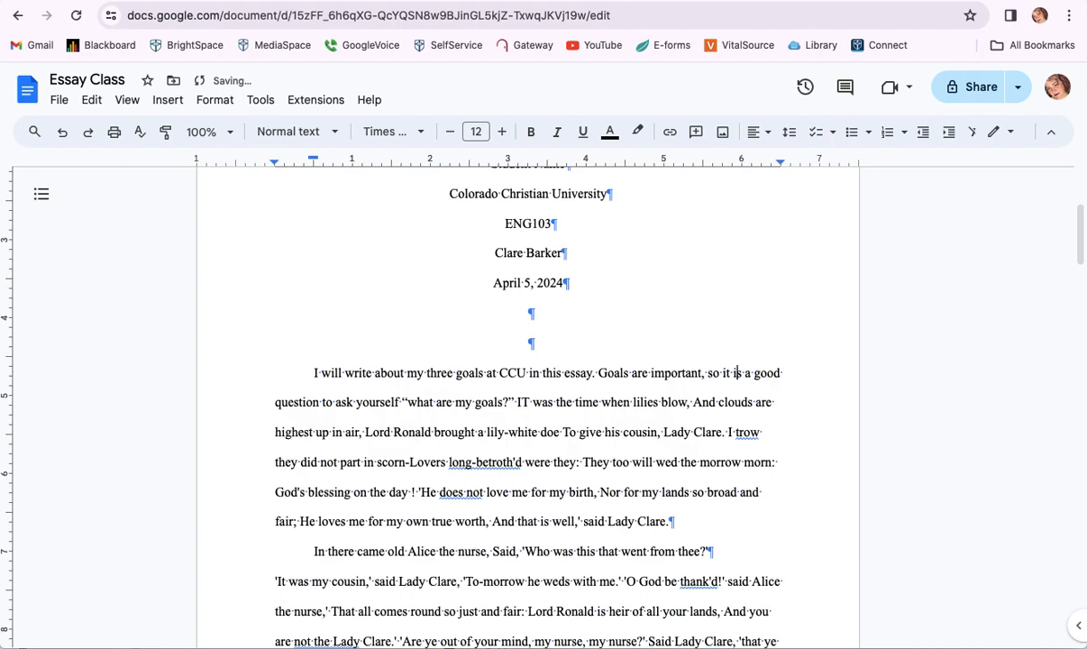
# - Hide the paragraph marks and other non-printing characters
pyautogui.click(87, 105)
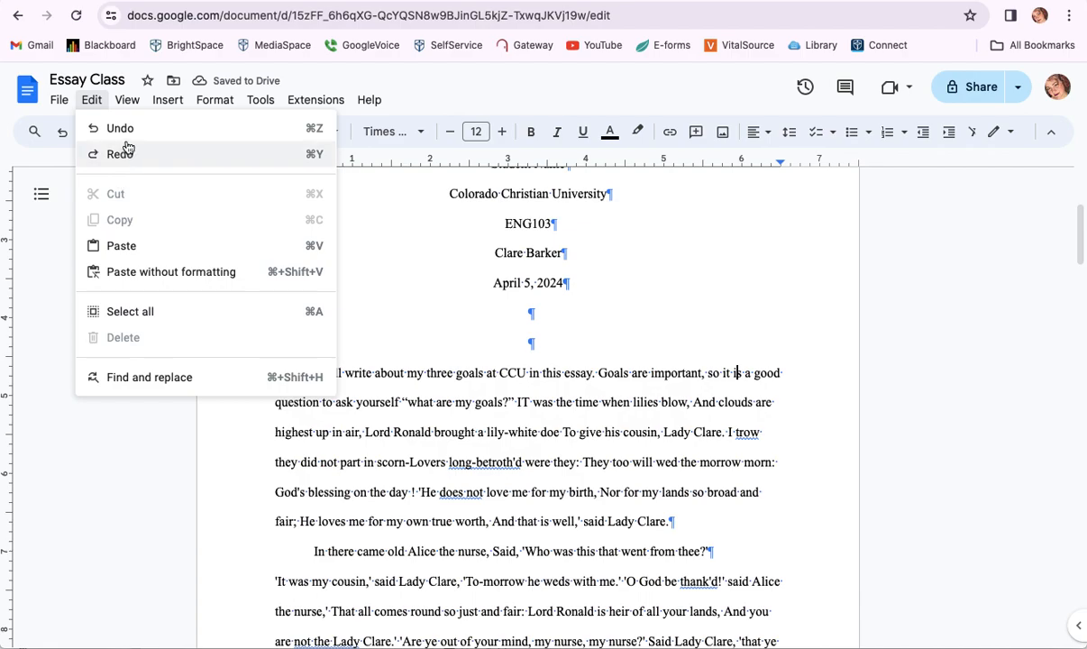
pyautogui.moveTo(132, 106)
pyautogui.click(153, 298)
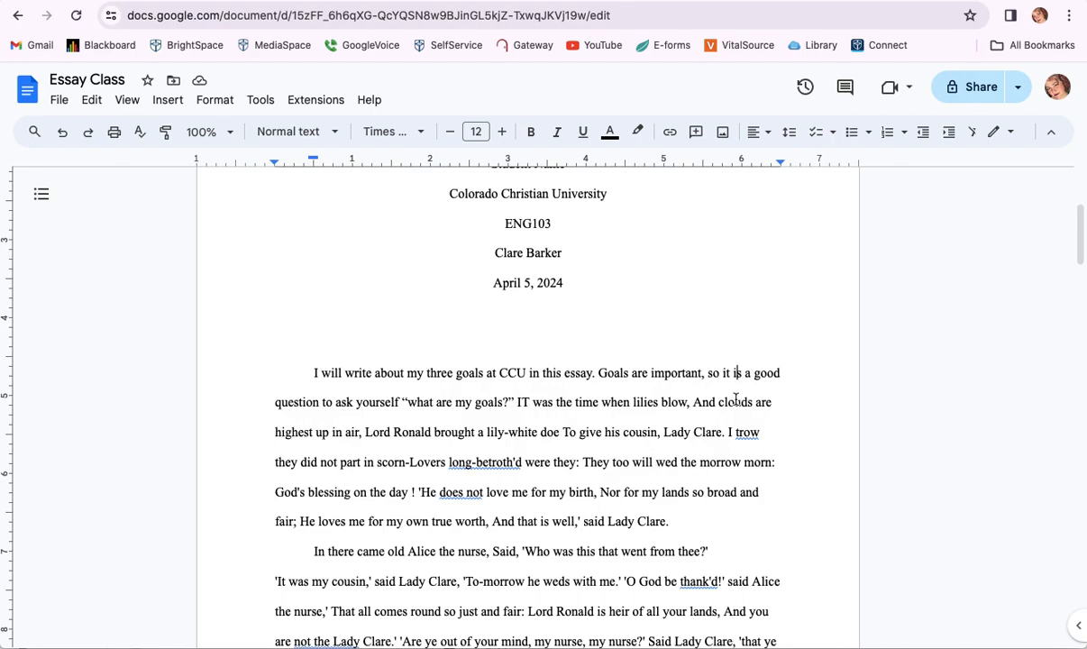
pyautogui.click(59, 100)
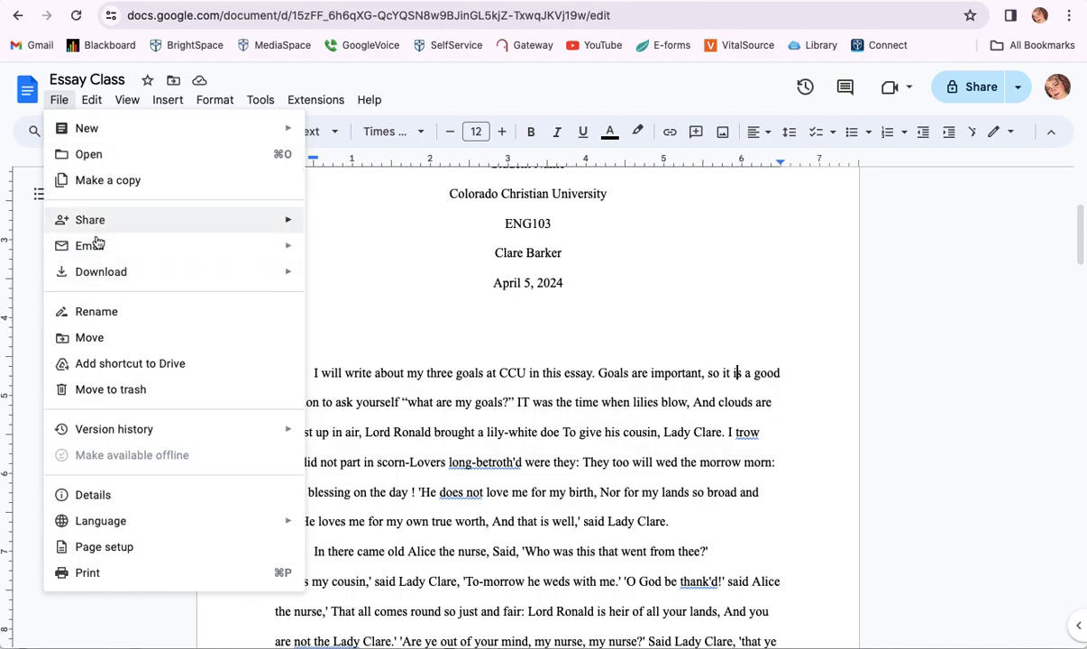
pyautogui.moveTo(130, 226)
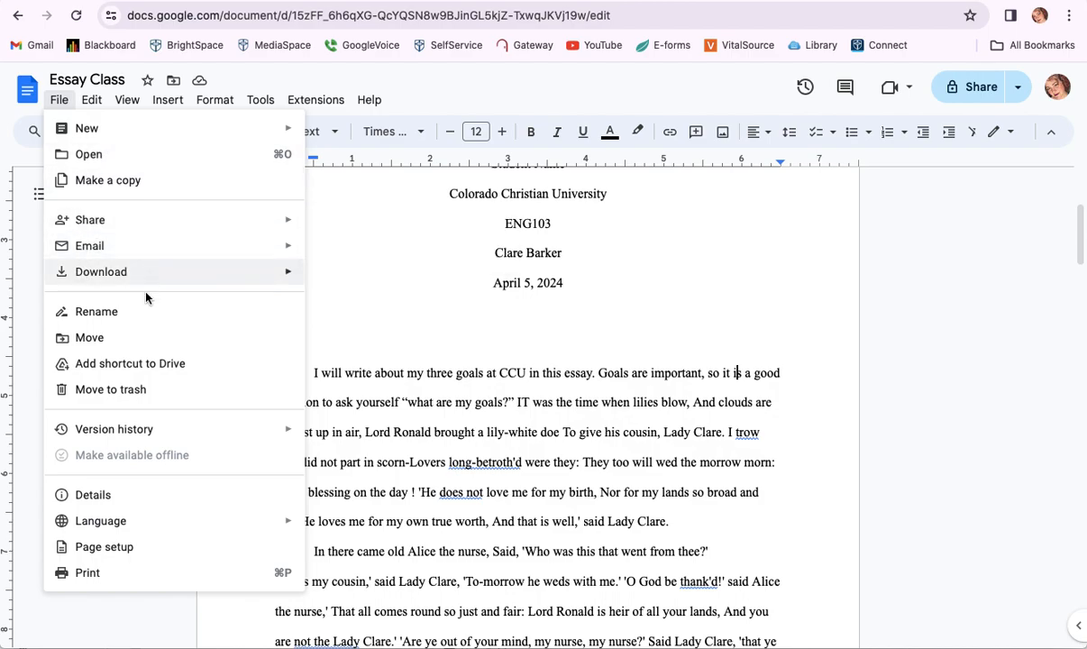
pyautogui.moveTo(224, 275)
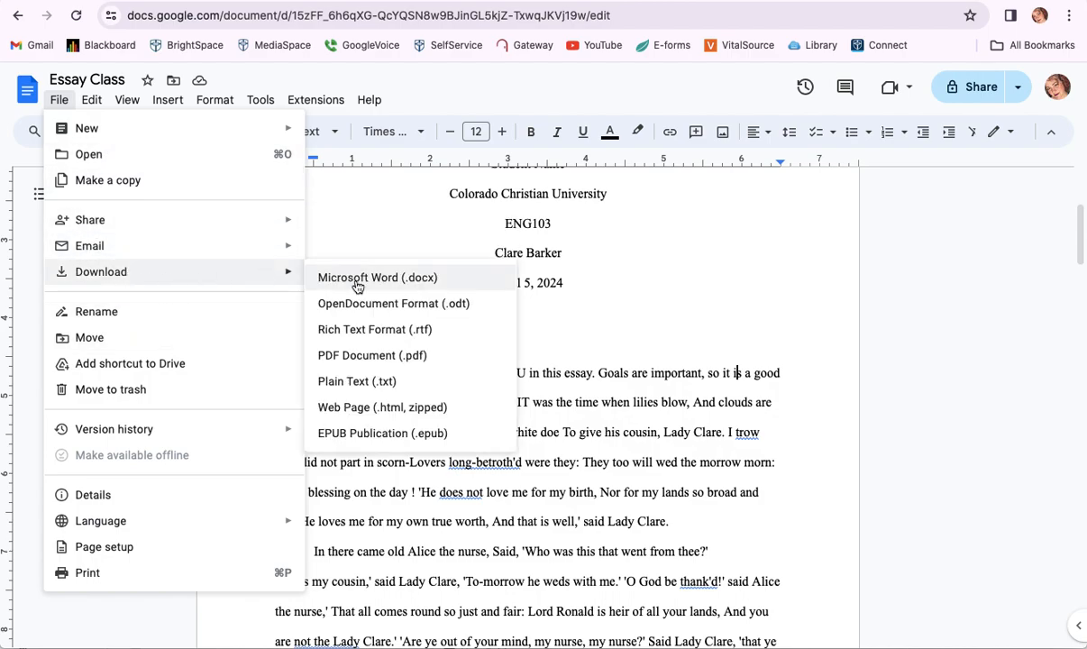
pyautogui.click(653, 372)
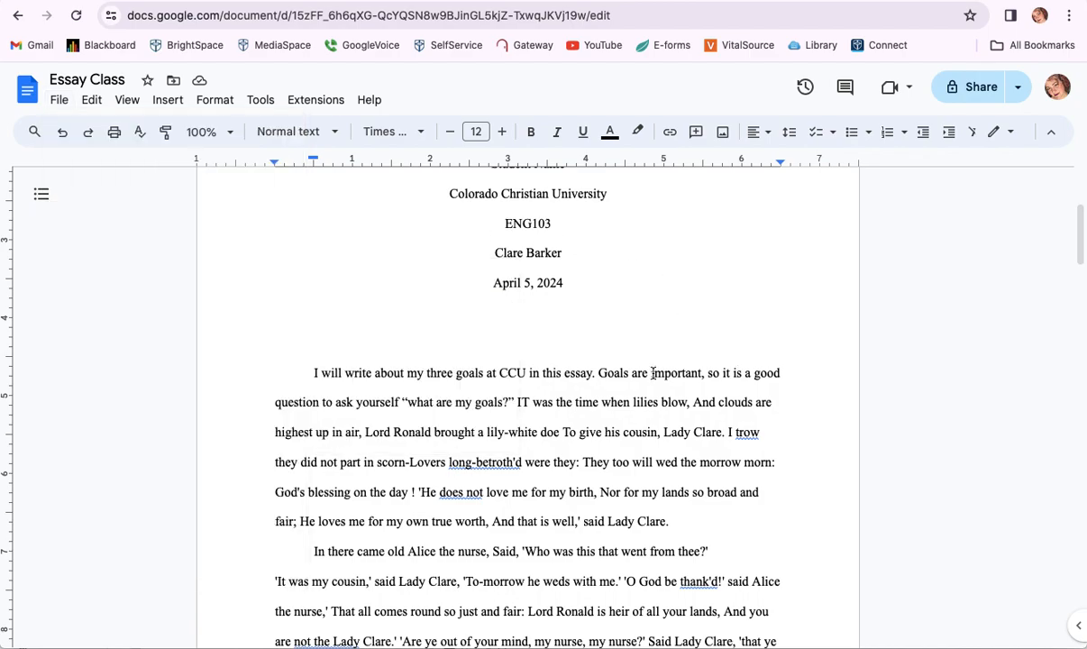